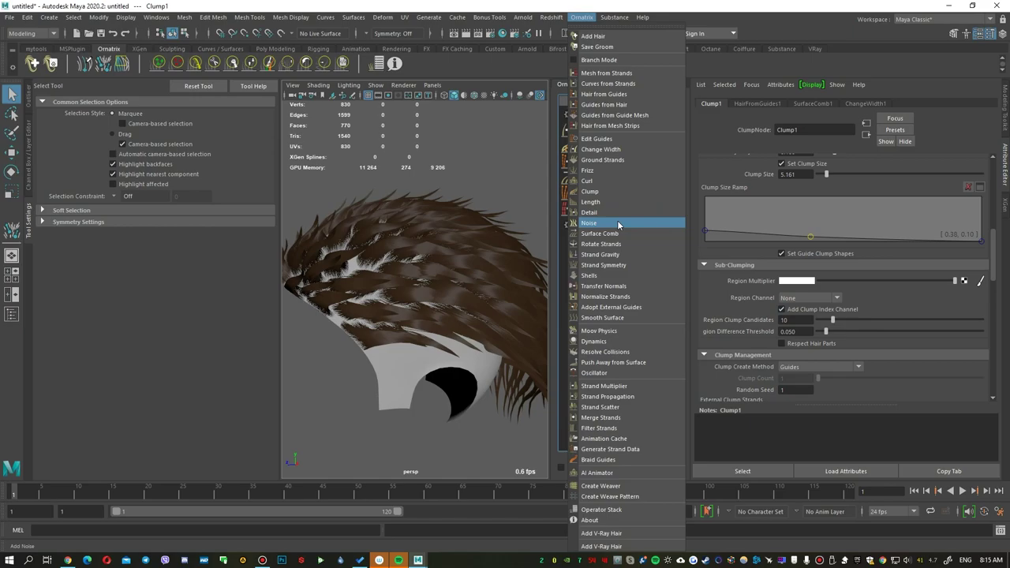
# Add a Generate Strand Data operator above Clump1 and set its target data to Strand Groups.
pyautogui.click(643, 450)
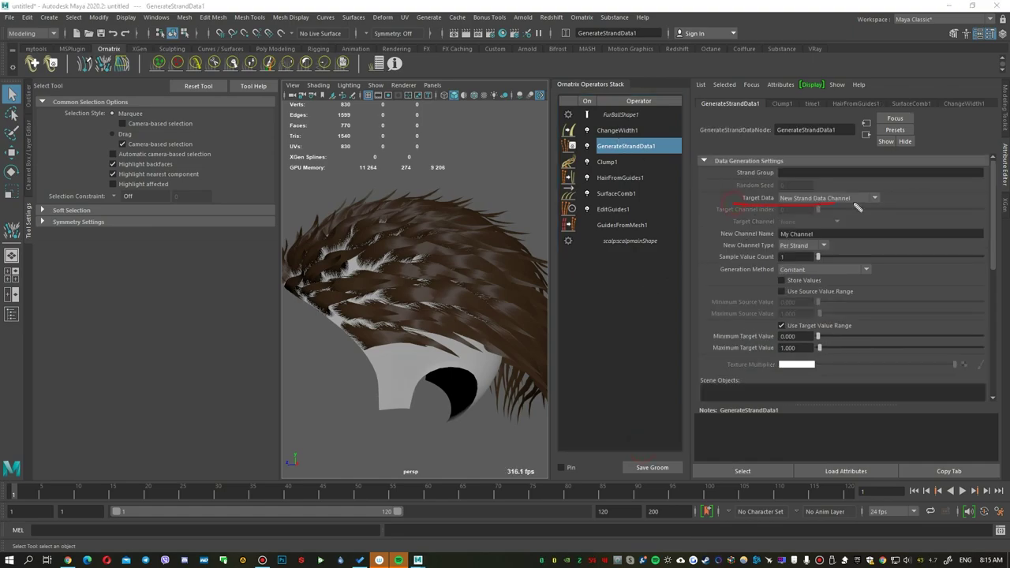
pyautogui.click(816, 201)
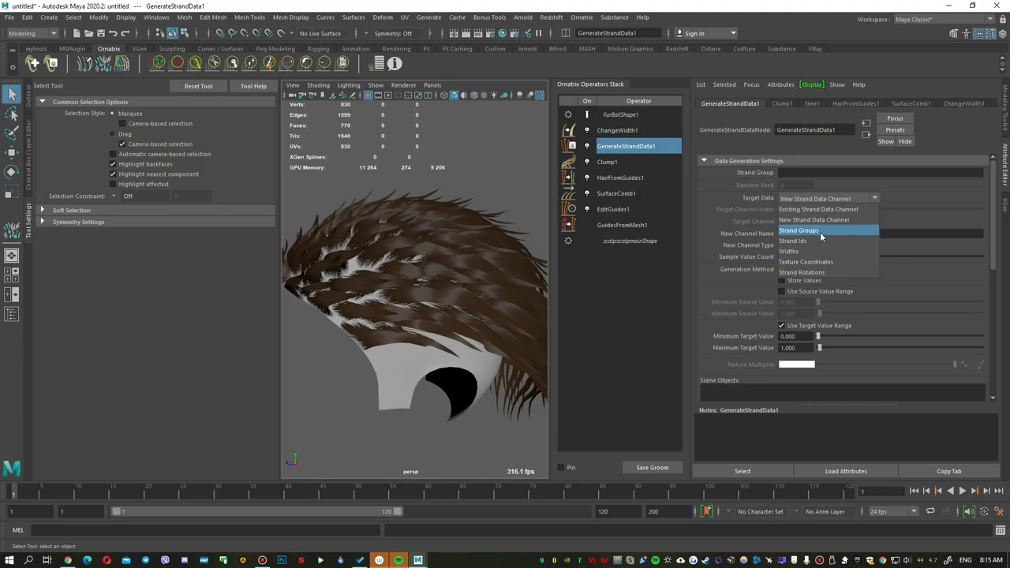
pyautogui.click(820, 233)
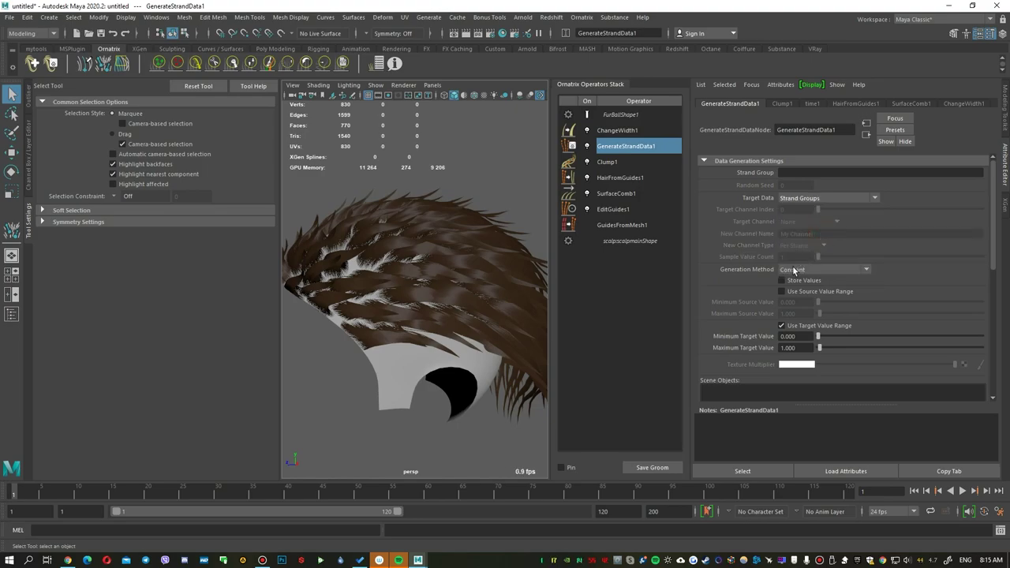
# Set the strand data generation method to Se Expr and turn off Use Target Value Range.
pyautogui.moveTo(720, 280); pyautogui.dragTo(857, 281)
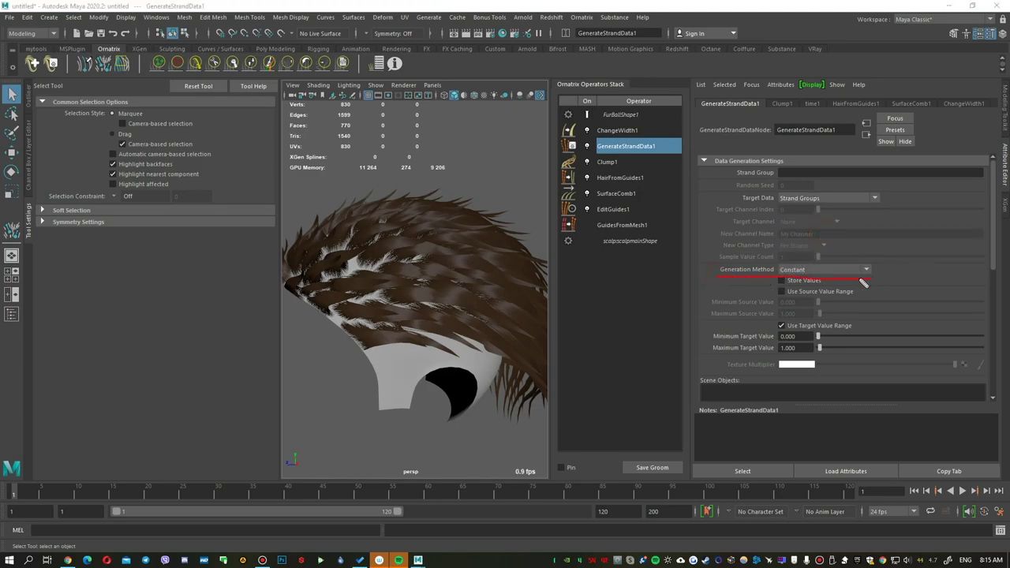
pyautogui.click(818, 272)
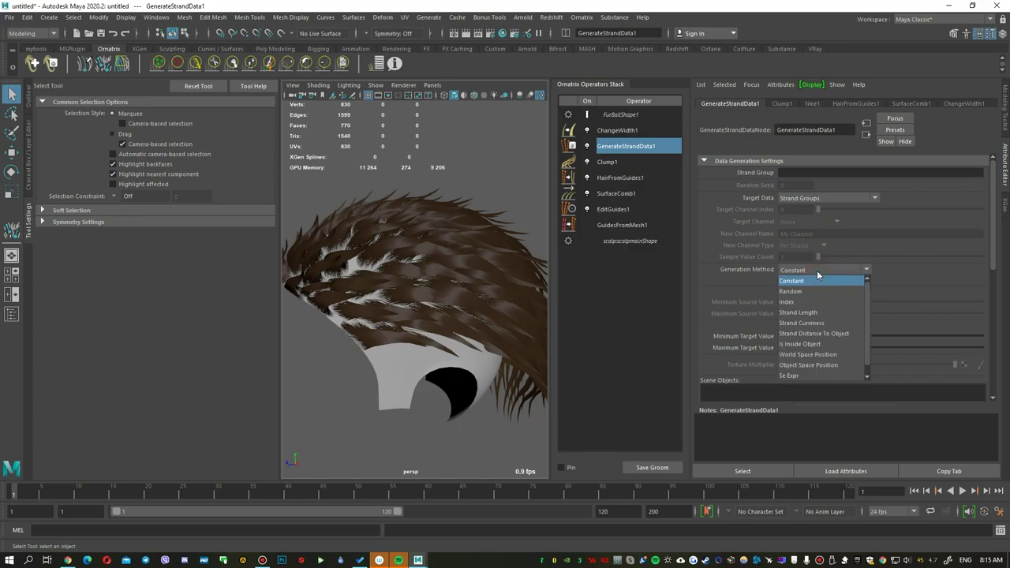
pyautogui.click(799, 377)
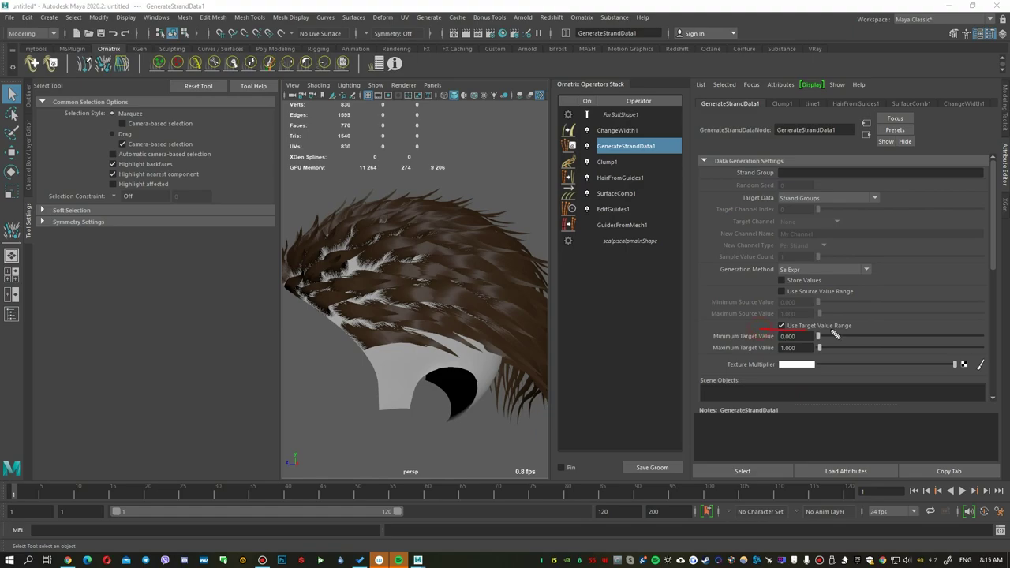
pyautogui.click(781, 325)
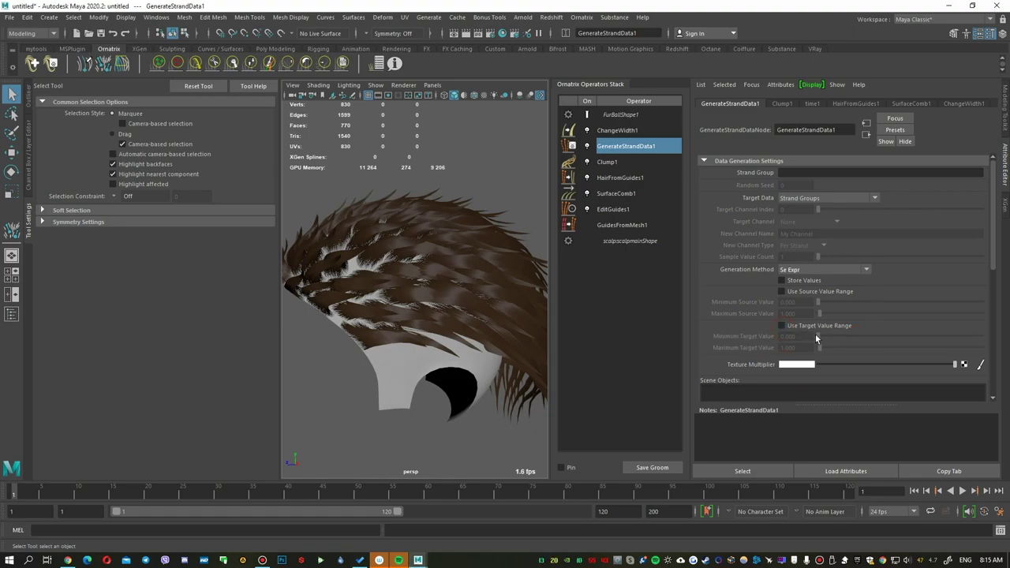
# Open the expression editor for GenerateStrandData1 and list the variables available to its expression.
pyautogui.scroll(-5, 949, 261)
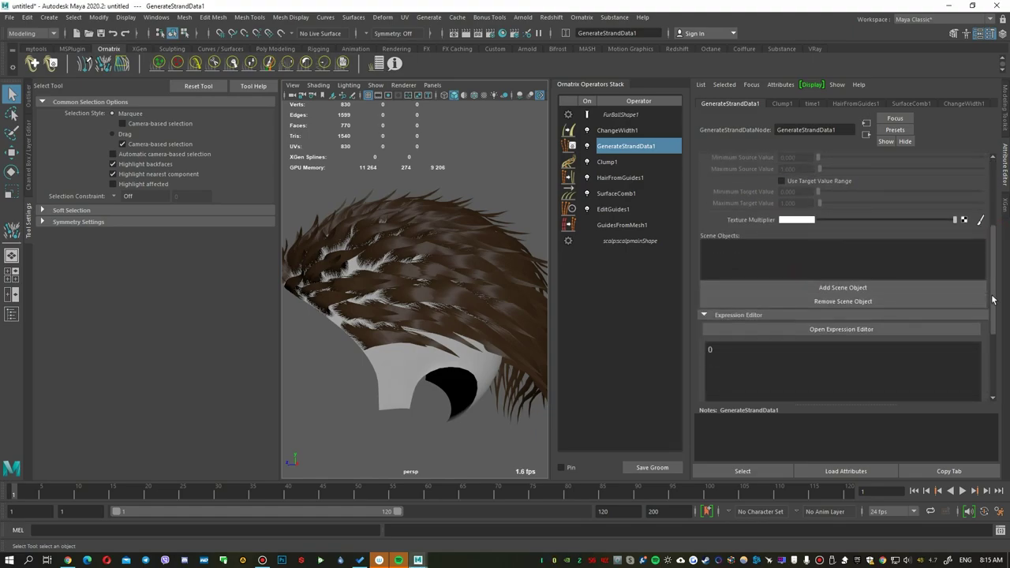
pyautogui.moveTo(926, 175); pyautogui.dragTo(924, 267)
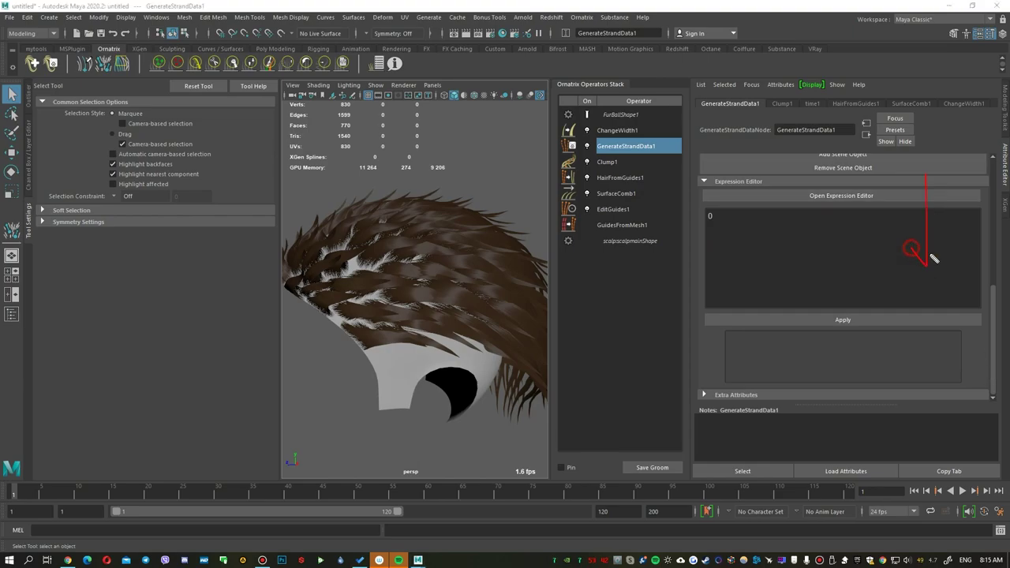
pyautogui.moveTo(705, 190)
pyautogui.mouseDown()
pyautogui.moveTo(792, 190)
pyautogui.moveTo(738, 173)
pyautogui.mouseUp()
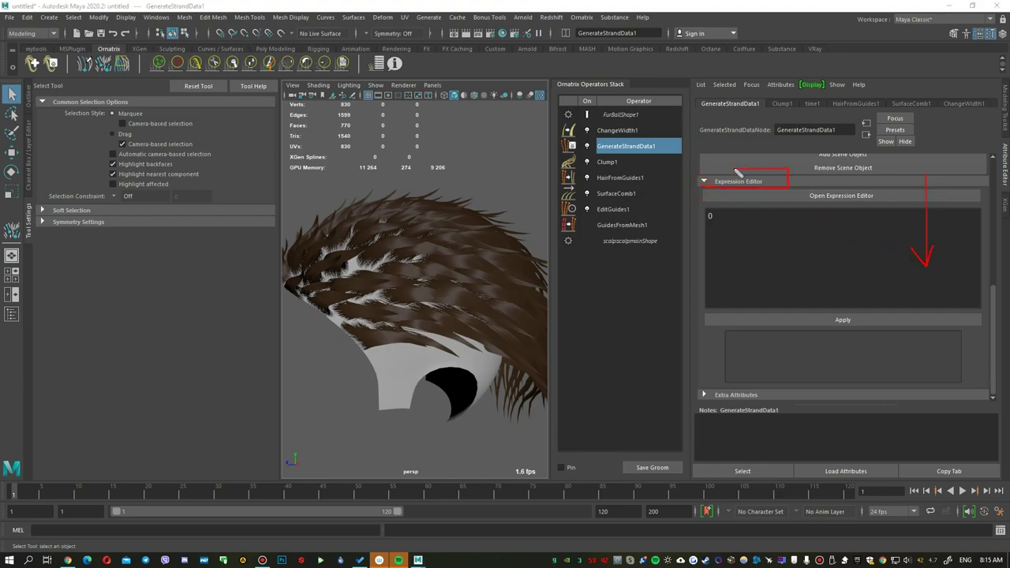
pyautogui.moveTo(808, 209)
pyautogui.mouseDown()
pyautogui.moveTo(899, 190)
pyautogui.moveTo(830, 187)
pyautogui.mouseUp()
pyautogui.click(838, 198)
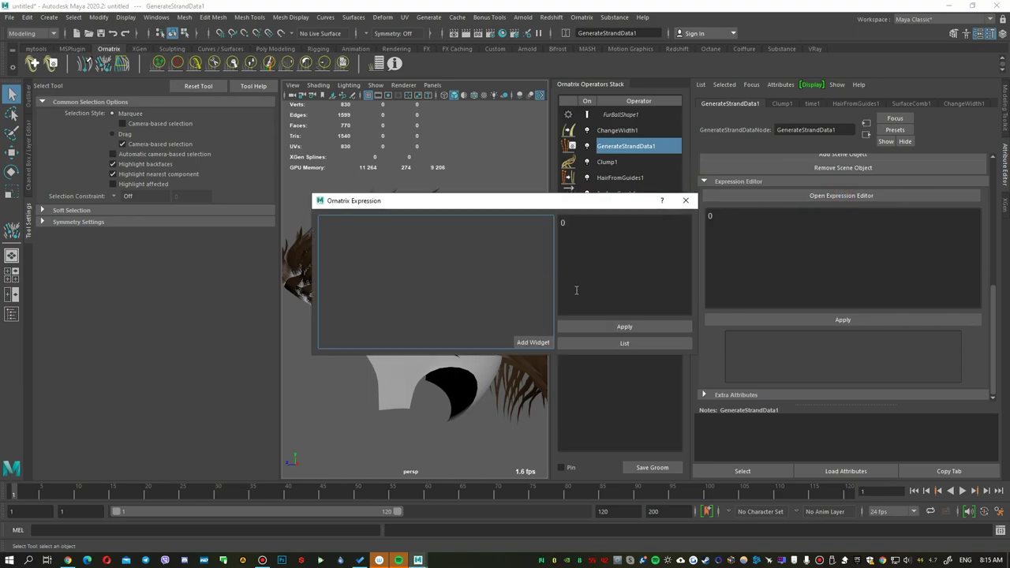
pyautogui.moveTo(602, 355)
pyautogui.mouseDown()
pyautogui.moveTo(642, 338)
pyautogui.moveTo(634, 352)
pyautogui.mouseUp()
pyautogui.click(630, 345)
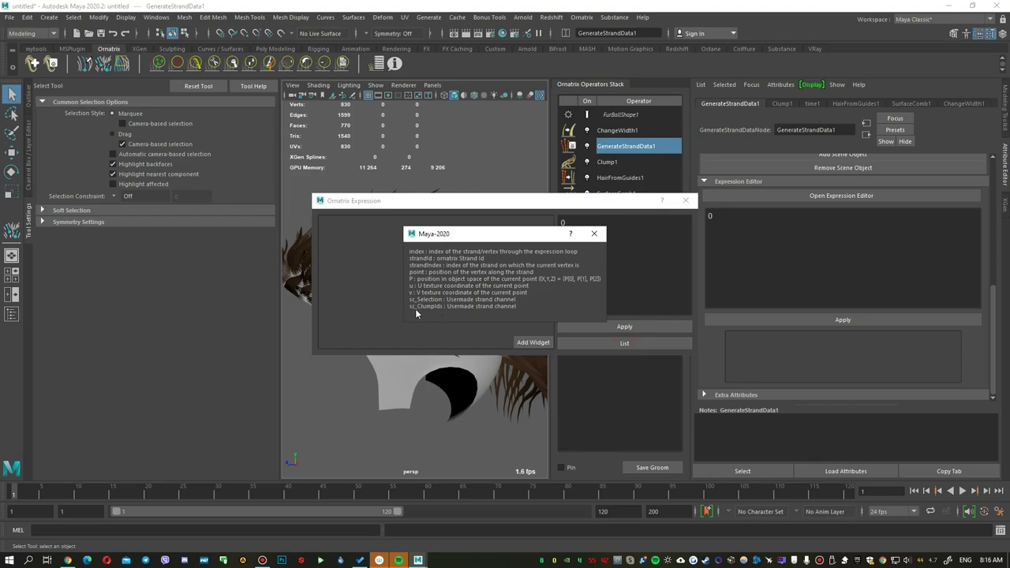
pyautogui.moveTo(405, 309); pyautogui.dragTo(447, 310)
pyautogui.press('Escape')
# Enter sc_ClumpIdsD as the strand data expression, apply it, and close the variable list and the expression editor.
pyautogui.moveTo(554, 236)
pyautogui.mouseDown()
pyautogui.moveTo(501, 235)
pyautogui.moveTo(574, 227)
pyautogui.moveTo(548, 226)
pyautogui.mouseUp()
pyautogui.write('sc_Clu')
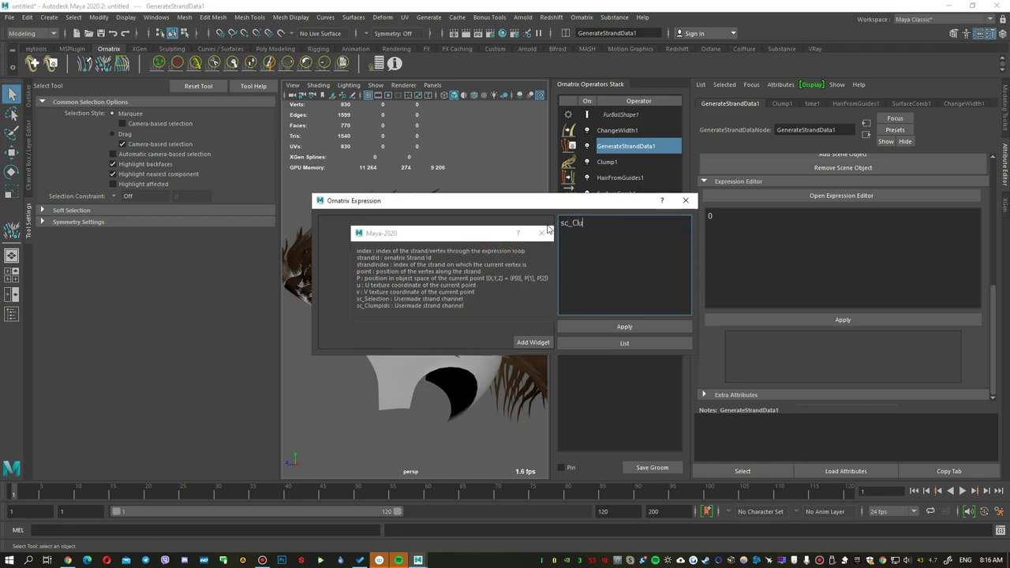
pyautogui.write('mpIdsD')
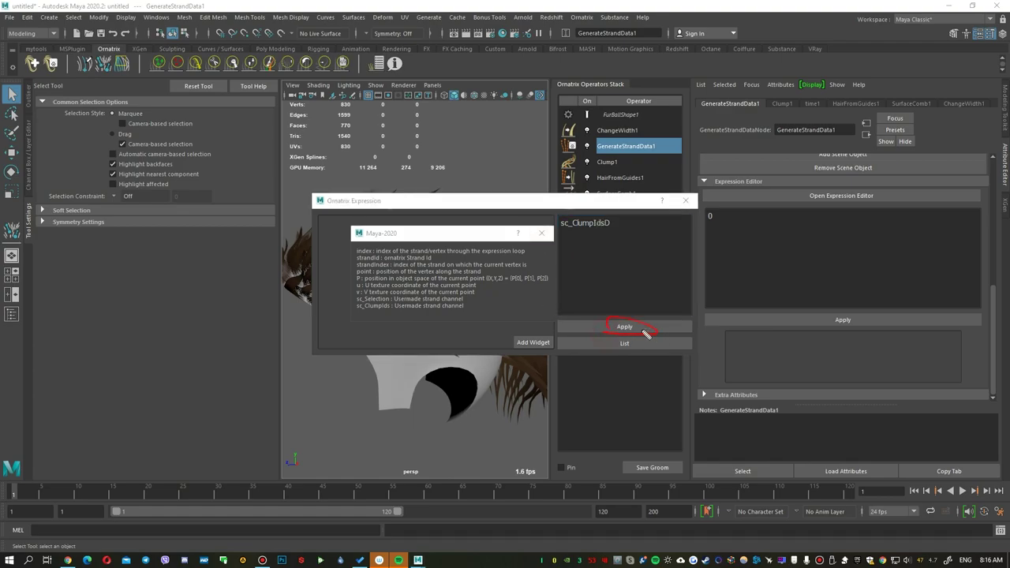
pyautogui.click(624, 327)
pyautogui.click(540, 232)
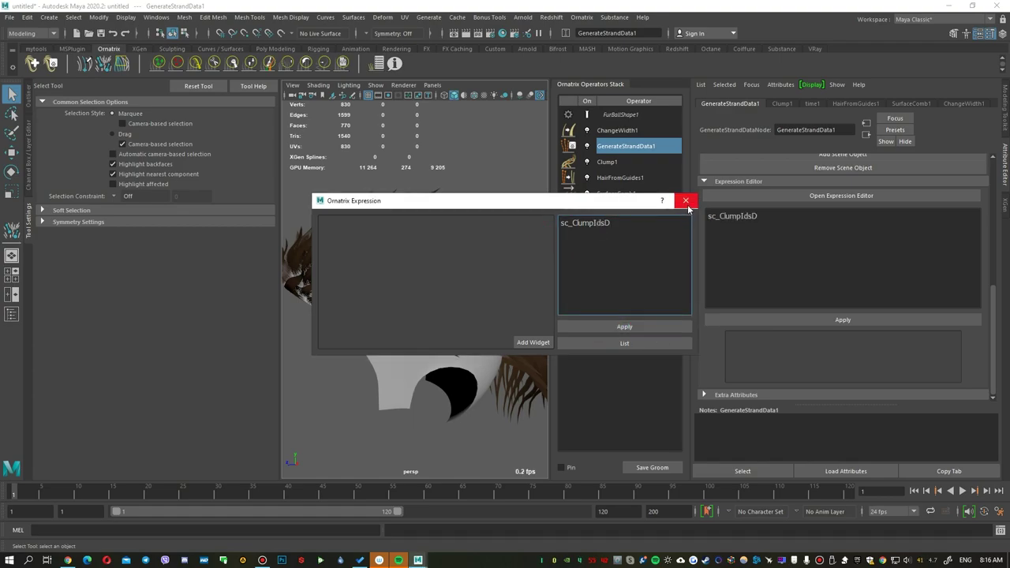
pyautogui.click(686, 201)
# Turn on Display strand groups for FurBallShape1 so each clump is coloured by its group.
pyautogui.click(617, 115)
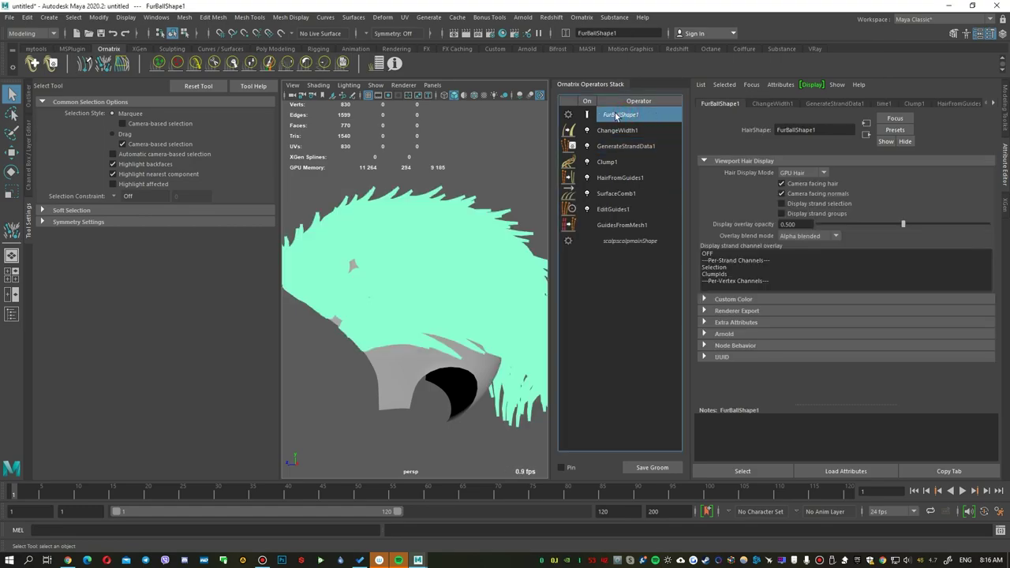
pyautogui.moveTo(772, 222); pyautogui.dragTo(852, 220)
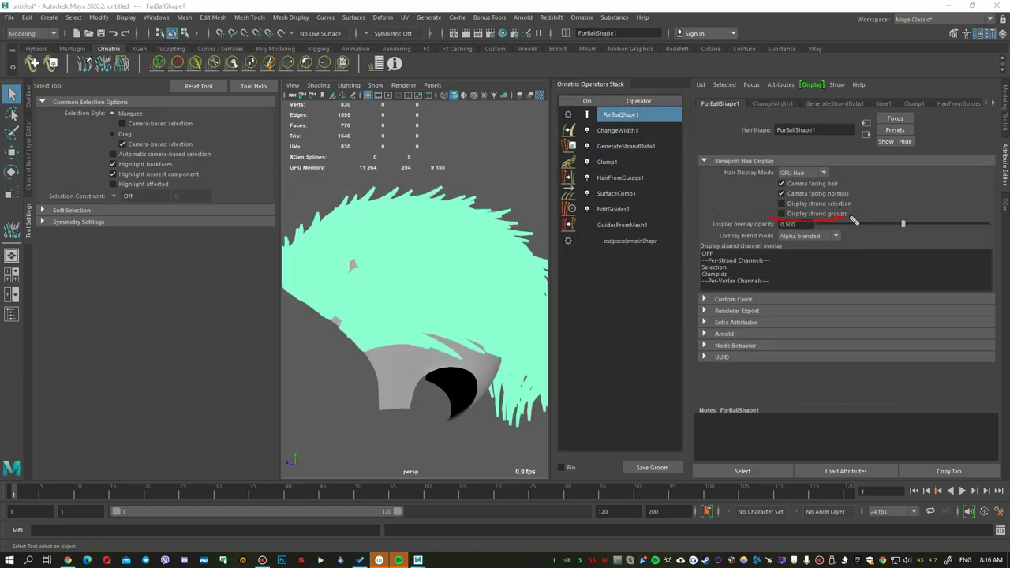
pyautogui.click(782, 214)
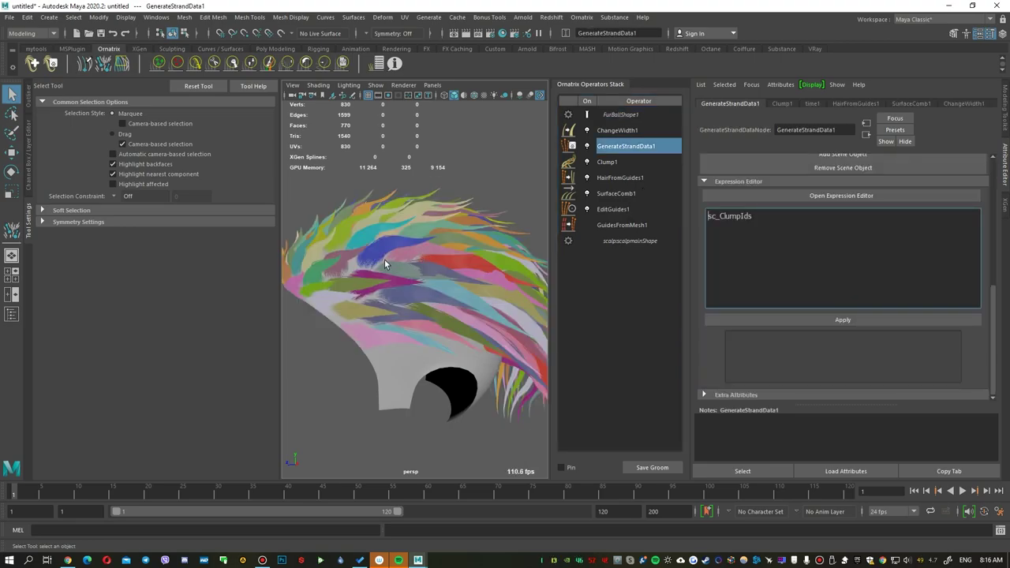
pyautogui.keyDown('alt'); pyautogui.moveTo(384, 259); pyautogui.dragTo(400, 279); pyautogui.keyUp('alt')
pyautogui.keyDown('alt'); pyautogui.moveTo(401, 280); pyautogui.dragTo(412, 317, button='middle'); pyautogui.keyUp('alt')
pyautogui.keyDown('alt'); pyautogui.moveTo(411, 317); pyautogui.dragTo(343, 289); pyautogui.keyUp('alt')
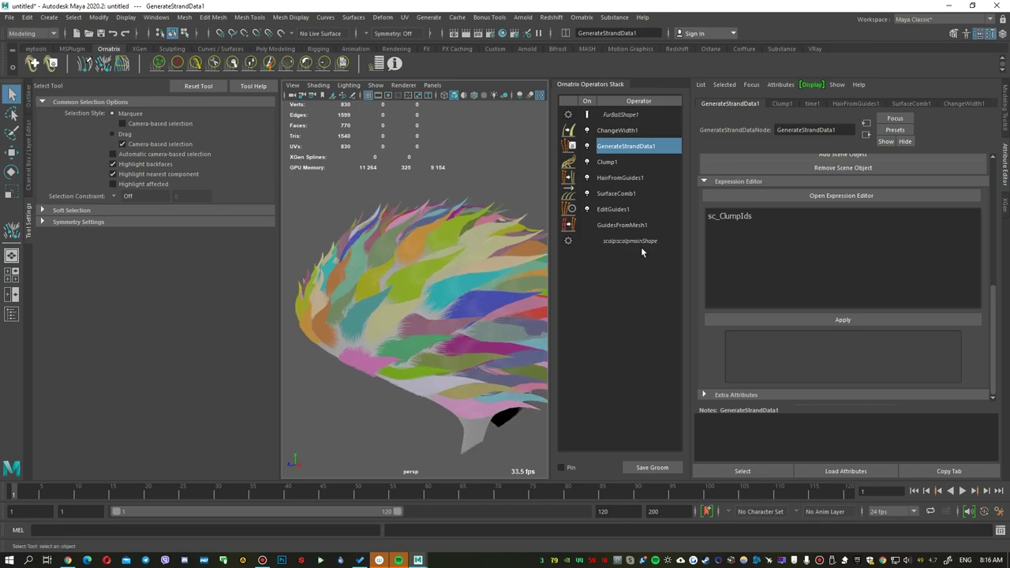
# Add an Edit Guides operator above GenerateStrandData1.
pyautogui.click(581, 17)
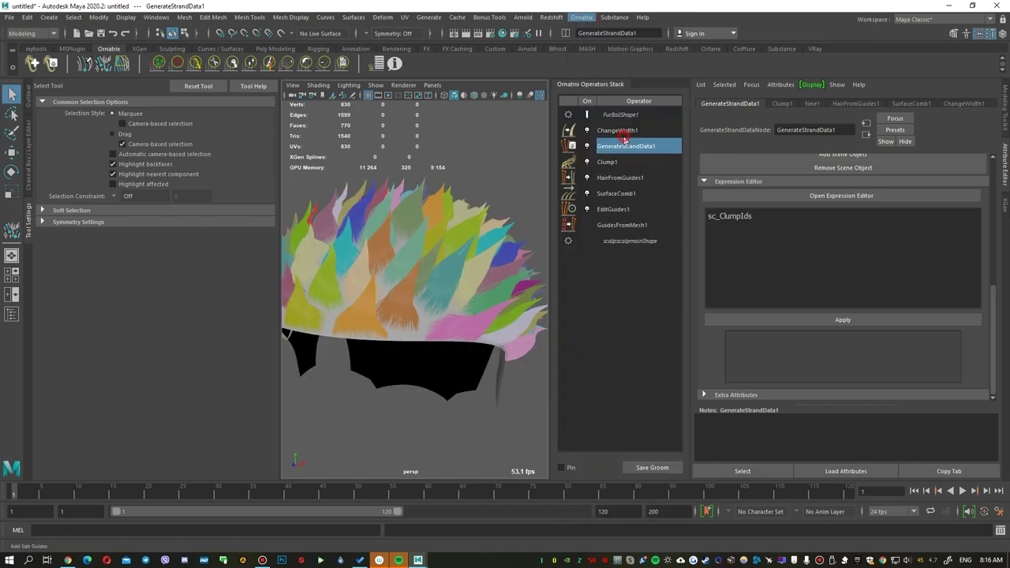
pyautogui.click(611, 162)
# Check the commands offered for the BakedGuides1 operator, including Collapse Up To Here.
pyautogui.click(615, 225)
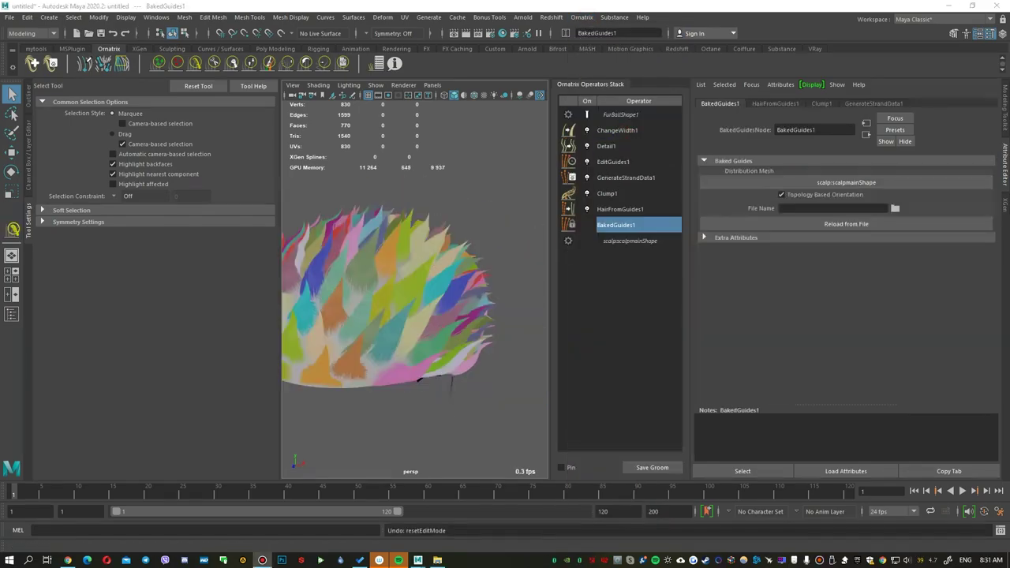
pyautogui.rightClick(628, 227)
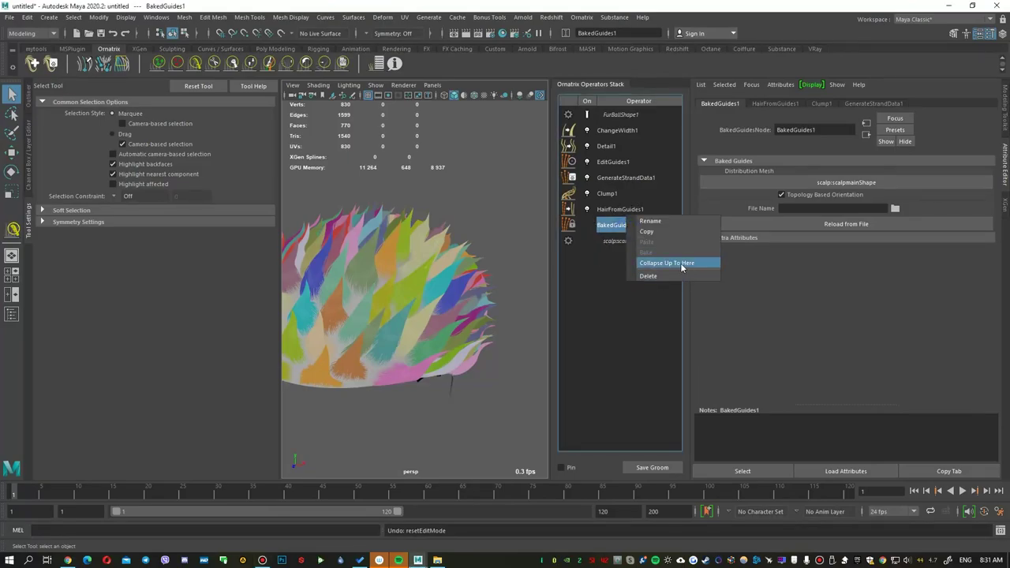
pyautogui.click(620, 259)
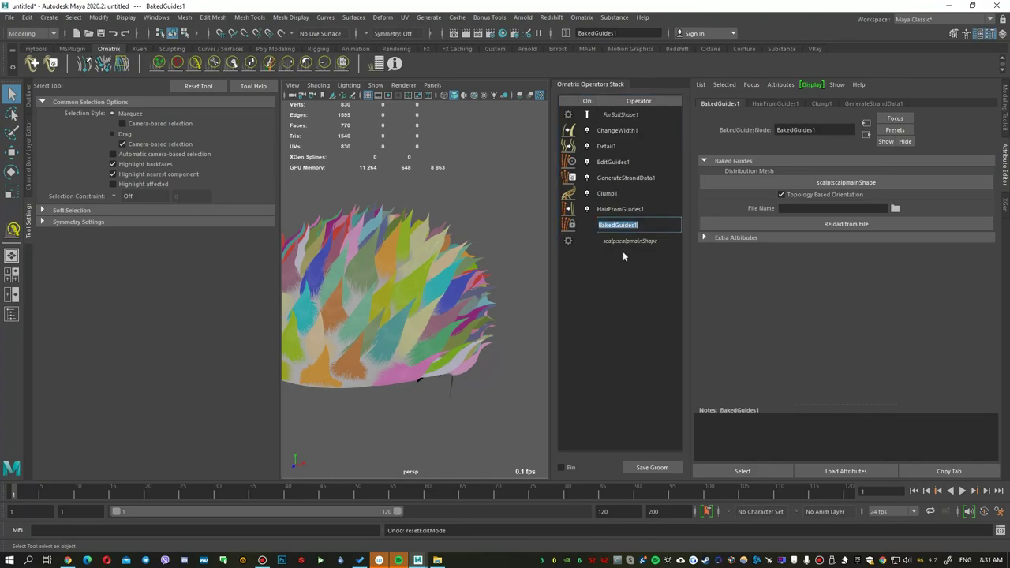
pyautogui.click(639, 225)
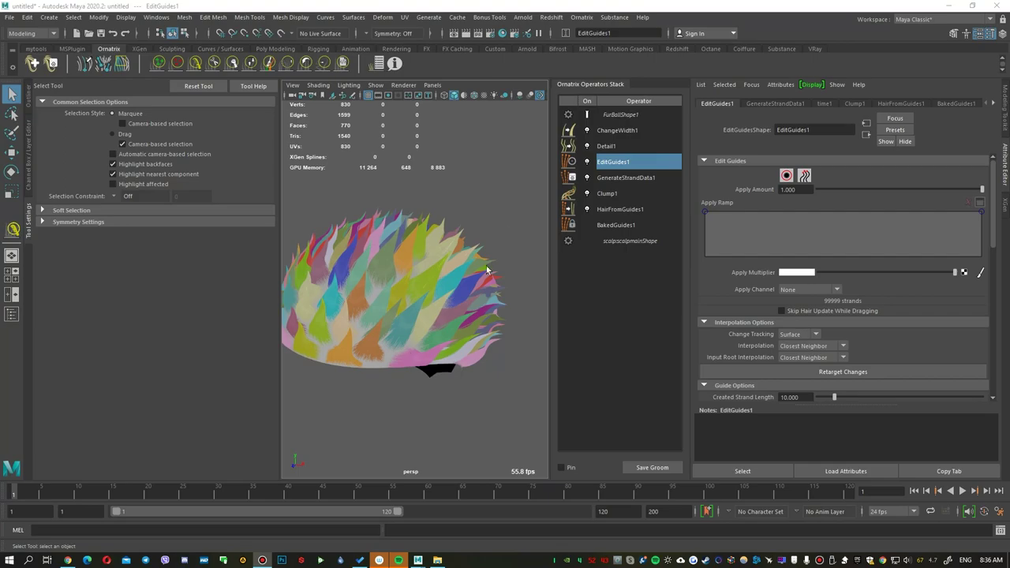
# Activate the Isolate Hair tool from the isolation settings of the HairFromGuides1 operator.
pyautogui.click(619, 209)
pyautogui.moveTo(585, 215); pyautogui.dragTo(646, 198)
pyautogui.press('Escape')
pyautogui.hotkey('ctrl', '2')
pyautogui.moveTo(702, 254)
pyautogui.mouseDown()
pyautogui.moveTo(705, 244)
pyautogui.moveTo(732, 263)
pyautogui.mouseUp()
pyautogui.press('Escape')
pyautogui.click(750, 257)
# Isolate four neighbouring hair clumps on the scalp with rectangular regions, hiding all other strands.
pyautogui.keyDown('alt'); pyautogui.moveTo(493, 347); pyautogui.dragTo(518, 374); pyautogui.keyUp('alt')
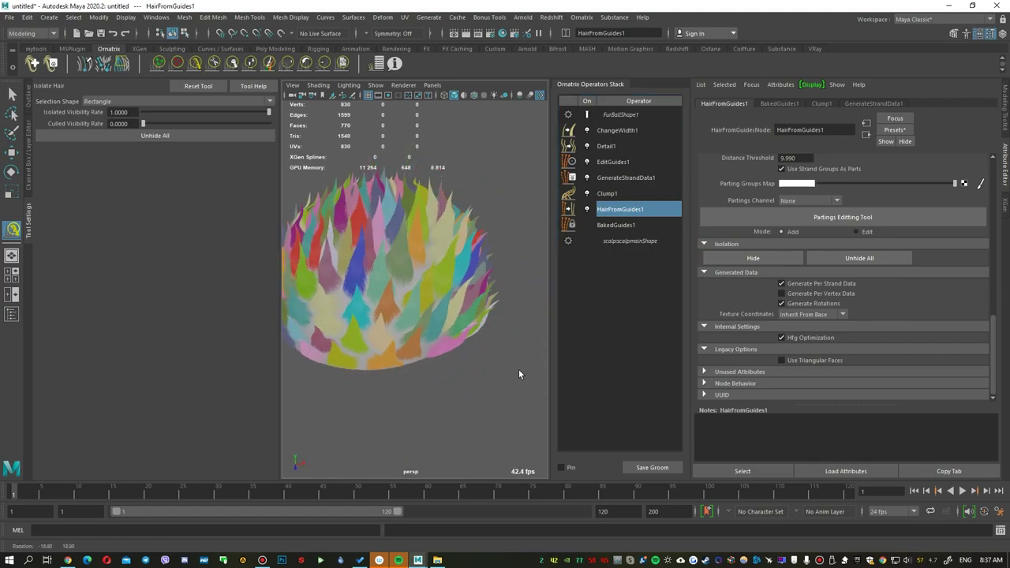
pyautogui.moveTo(449, 301); pyautogui.dragTo(427, 256)
pyautogui.keyDown('alt'); pyautogui.moveTo(496, 258); pyautogui.dragTo(433, 275); pyautogui.keyUp('alt')
pyautogui.moveTo(330, 242); pyautogui.dragTo(405, 343)
pyautogui.keyDown('alt'); pyautogui.moveTo(424, 320); pyautogui.dragTo(360, 288); pyautogui.keyUp('alt')
pyautogui.keyDown('alt'); pyautogui.moveTo(360, 289); pyautogui.dragTo(455, 333, button='right'); pyautogui.keyUp('alt')
pyautogui.keyDown('alt'); pyautogui.moveTo(455, 334); pyautogui.dragTo(419, 320); pyautogui.keyUp('alt')
pyautogui.moveTo(349, 282); pyautogui.dragTo(450, 284)
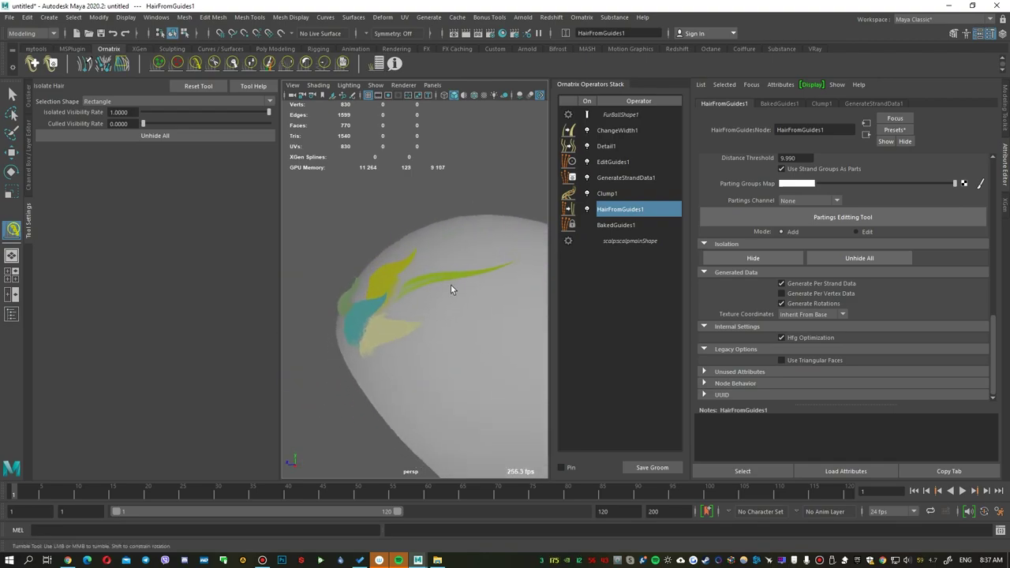
pyautogui.moveTo(368, 364); pyautogui.dragTo(438, 386)
# Turn on strand selection mode for the EditGuides1 operator.
pyautogui.keyDown('alt'); pyautogui.moveTo(438, 386); pyautogui.dragTo(420, 372, button='middle'); pyautogui.keyUp('alt')
pyautogui.keyDown('alt'); pyautogui.moveTo(419, 372); pyautogui.dragTo(449, 338); pyautogui.keyUp('alt')
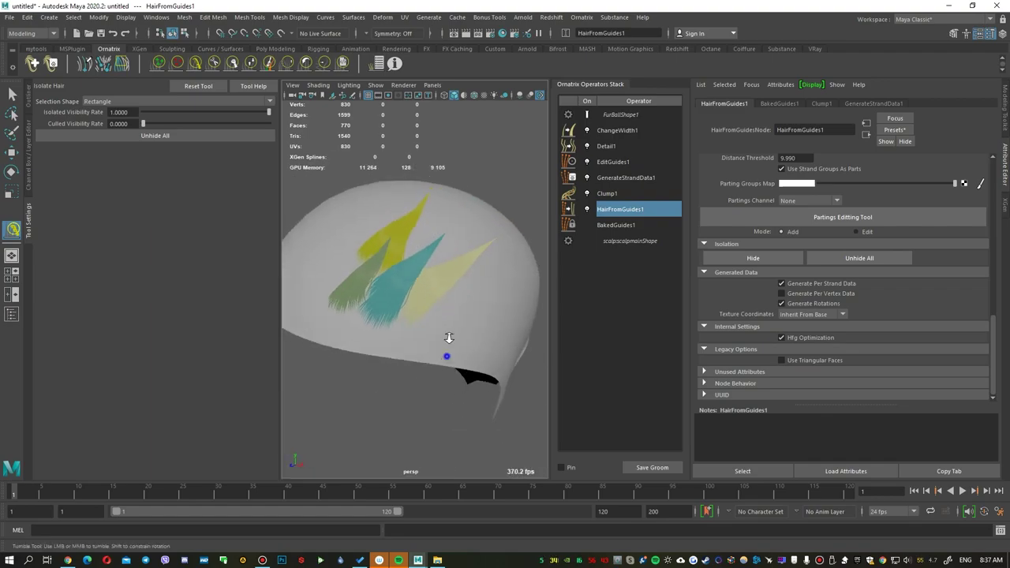
pyautogui.keyDown('alt'); pyautogui.moveTo(448, 339); pyautogui.dragTo(418, 334, button='right'); pyautogui.keyUp('alt')
pyautogui.click(613, 162)
pyautogui.click(786, 175)
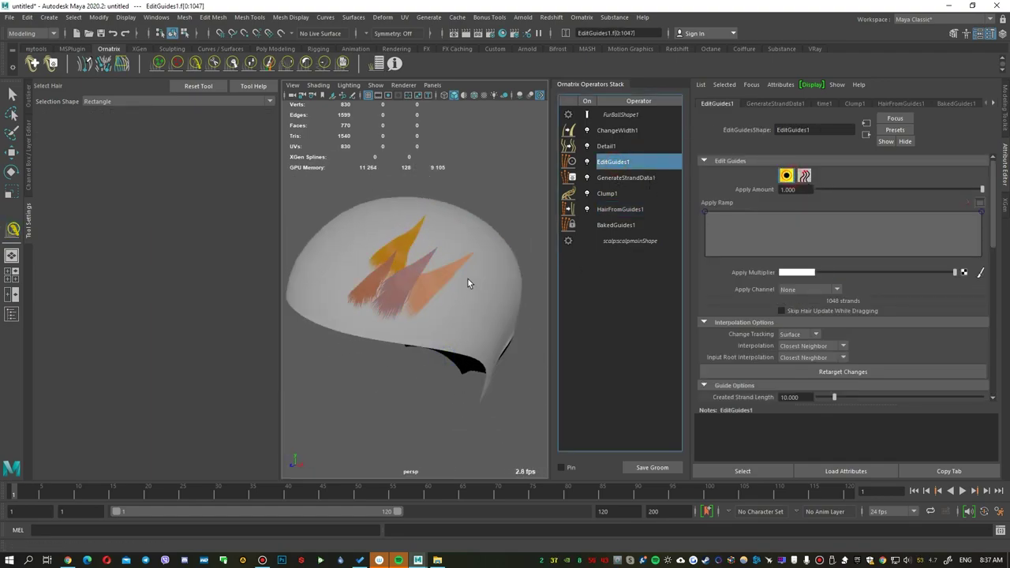
# Select strands in the teal clump, in the yellow clump, and in a region spanning both clumps.
pyautogui.moveTo(467, 278)
pyautogui.keyDown('alt'); pyautogui.mouseDown()
pyautogui.moveTo(416, 257)
pyautogui.moveTo(463, 261)
pyautogui.moveTo(456, 280)
pyautogui.moveTo(441, 265)
pyautogui.moveTo(452, 260)
pyautogui.moveTo(433, 303)
pyautogui.mouseUp(); pyautogui.keyUp('alt')
pyautogui.click(430, 296)
pyautogui.click(433, 306)
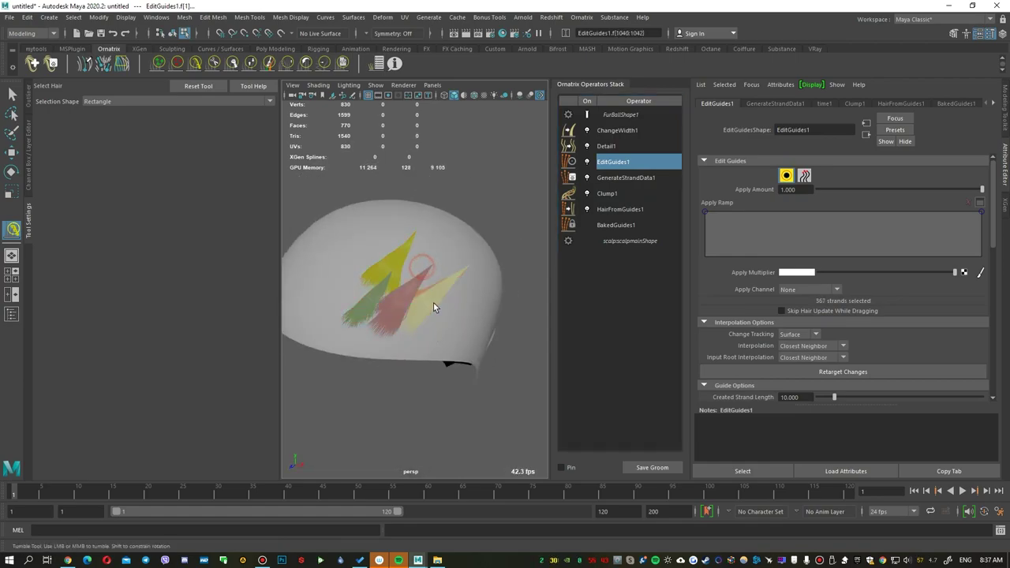
pyautogui.moveTo(401, 234); pyautogui.dragTo(506, 257)
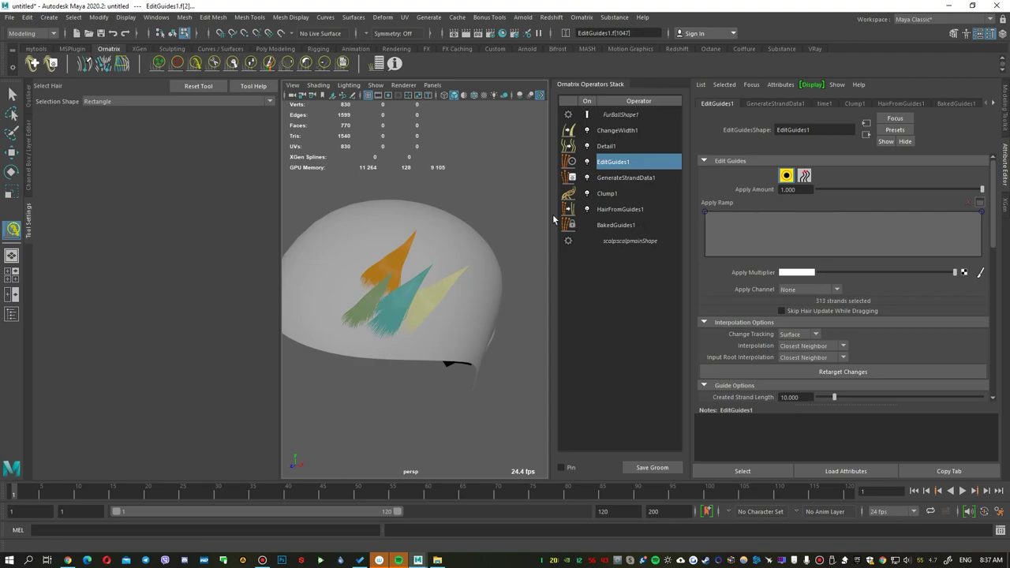
pyautogui.moveTo(420, 249)
pyautogui.mouseDown()
pyautogui.moveTo(433, 286)
pyautogui.moveTo(412, 339)
pyautogui.moveTo(403, 269)
pyautogui.moveTo(400, 276)
pyautogui.mouseUp()
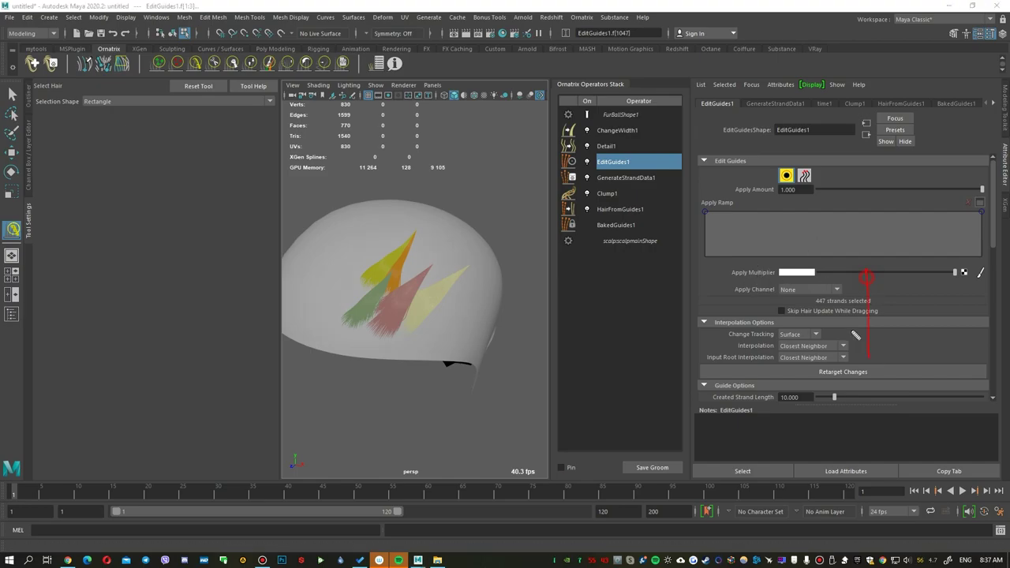
# Enable Use Strand Groups and Select By Group in the strand group settings of EditGuides1.
pyautogui.scroll(-5, 811, 346)
pyautogui.scroll(-3, 810, 342)
pyautogui.click(703, 253)
pyautogui.moveTo(699, 261); pyautogui.dragTo(761, 264)
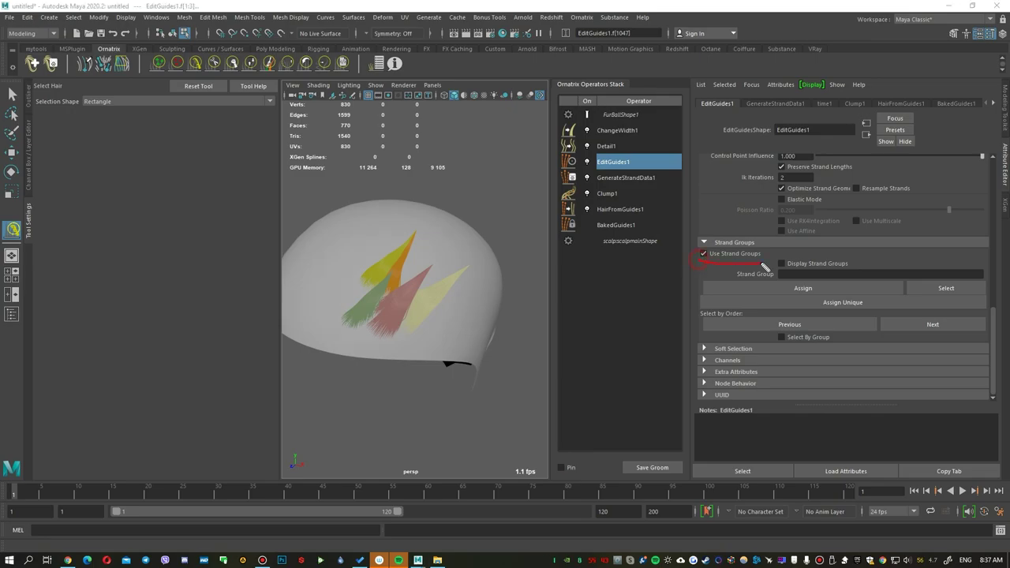
pyautogui.moveTo(785, 346); pyautogui.dragTo(841, 349)
pyautogui.click(779, 338)
# Select the isolated clumps one after another by strand group, ending with the cream clump.
pyautogui.click(417, 315)
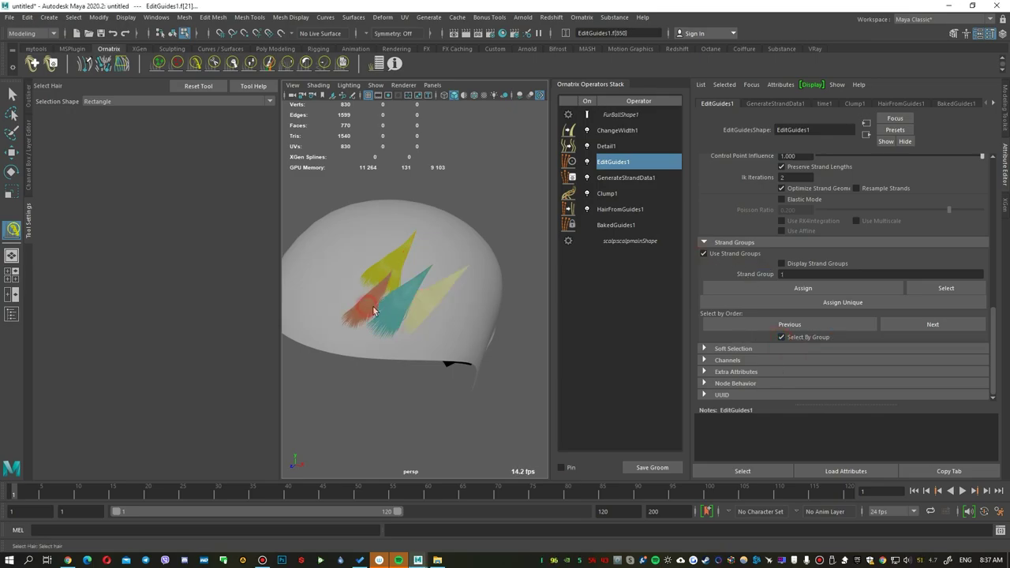
pyautogui.click(394, 256)
pyautogui.click(403, 294)
pyautogui.click(449, 289)
# Set the strand group number to 5 and select the yellow clump.
pyautogui.keyDown('alt'); pyautogui.moveTo(447, 285); pyautogui.dragTo(452, 313, button='right'); pyautogui.keyUp('alt')
pyautogui.keyDown('alt'); pyautogui.moveTo(439, 292); pyautogui.dragTo(450, 319, button='middle'); pyautogui.keyUp('alt')
pyautogui.keyDown('alt'); pyautogui.moveTo(450, 320); pyautogui.dragTo(473, 307); pyautogui.keyUp('alt')
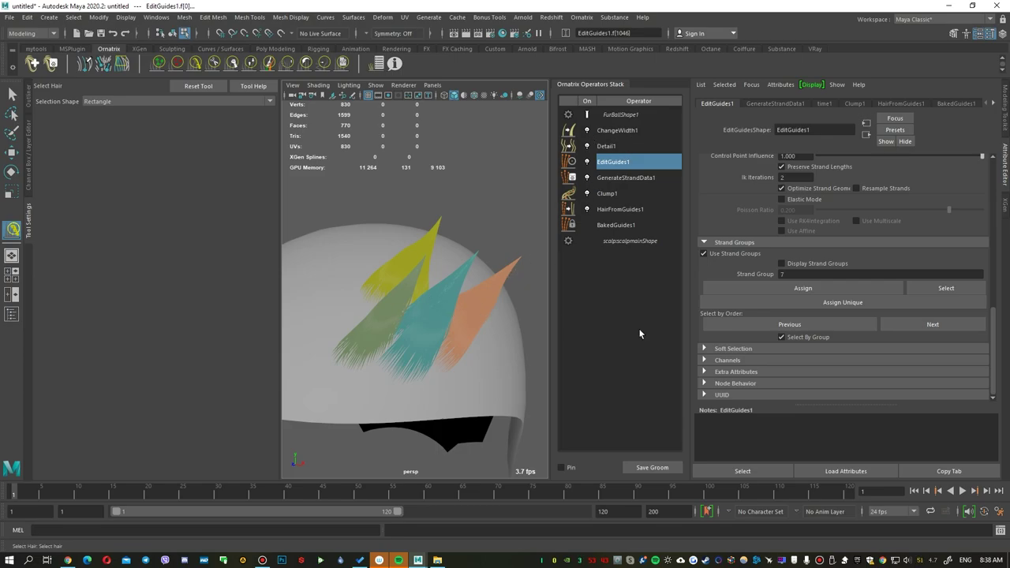
pyautogui.click(805, 275)
pyautogui.write('5')
pyautogui.keyDown('alt'); pyautogui.moveTo(431, 248); pyautogui.dragTo(430, 278); pyautogui.keyUp('alt')
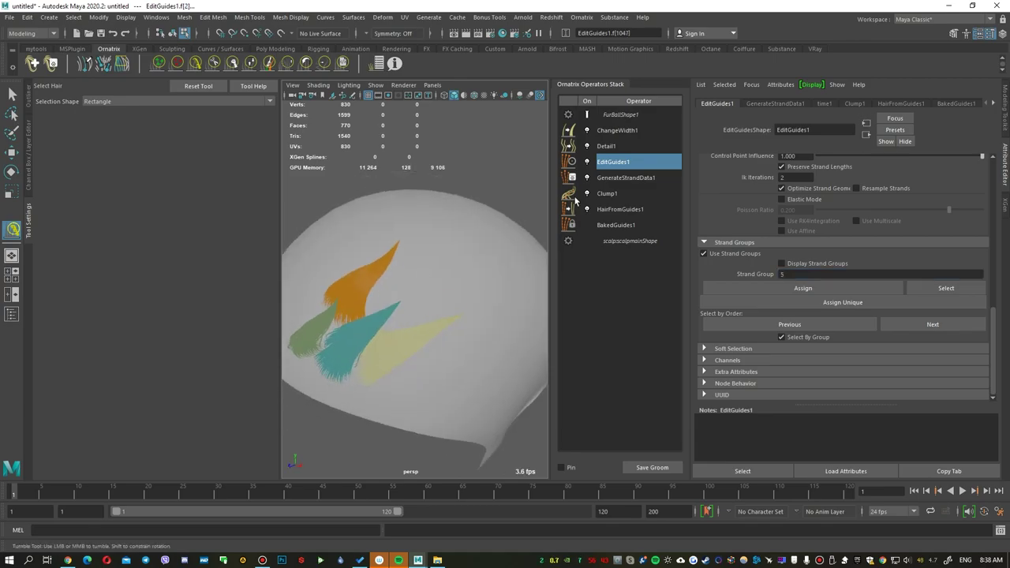
# Isolate the orange clump through the HairFromGuides1 isolation and return to EditGuides1.
pyautogui.click(622, 208)
pyautogui.click(746, 258)
pyautogui.keyDown('alt'); pyautogui.moveTo(415, 257); pyautogui.dragTo(435, 286); pyautogui.keyUp('alt')
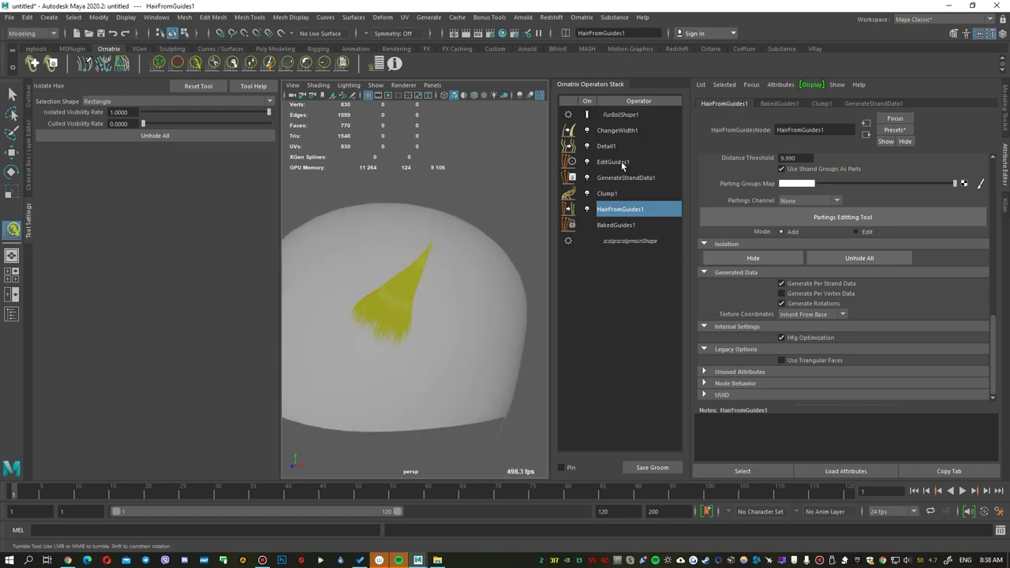
pyautogui.click(621, 161)
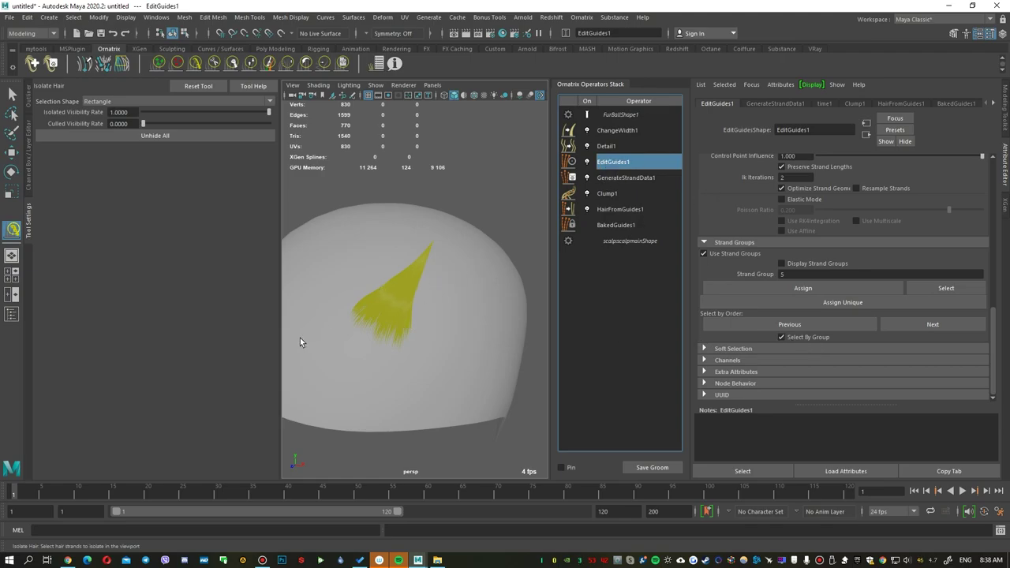
# Disable Select By Group in EditGuides1 and select only the strands along one side of the isolated clump.
pyautogui.scroll(3, 433, 329)
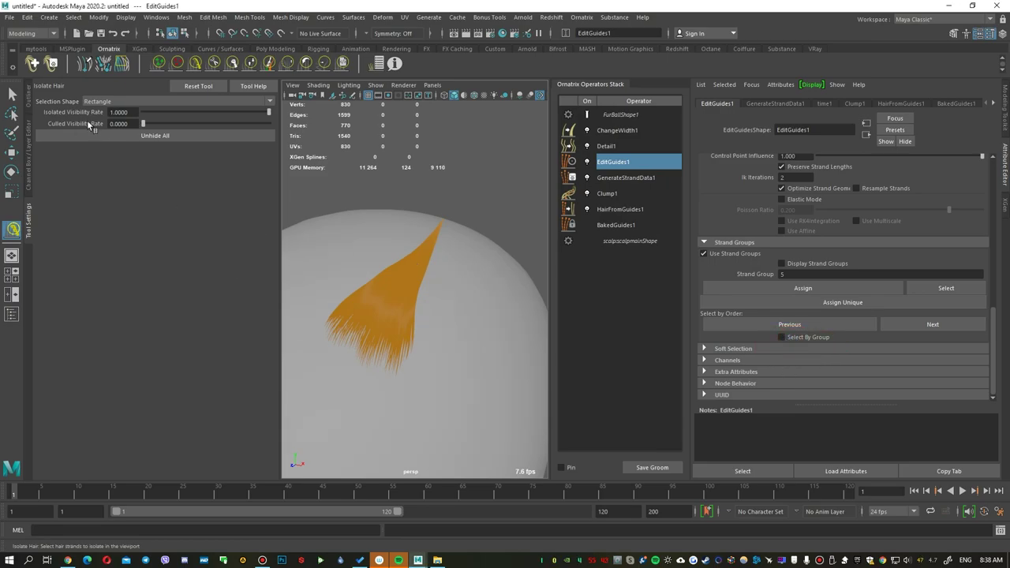
pyautogui.scroll(5, 828, 267)
pyautogui.click(786, 175)
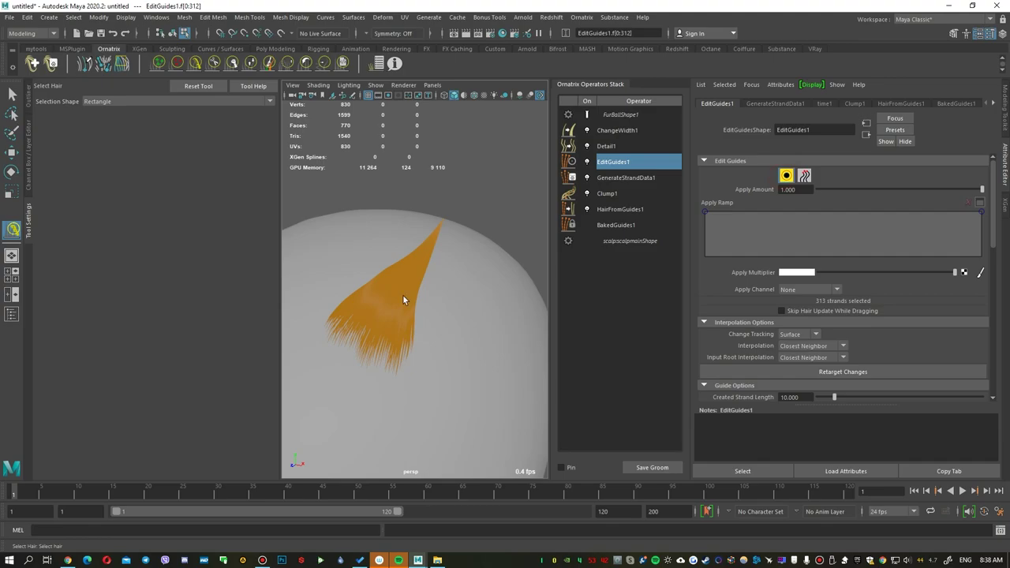
pyautogui.moveTo(438, 286); pyautogui.dragTo(411, 309)
pyautogui.doubleClick(613, 161)
pyautogui.click(629, 274)
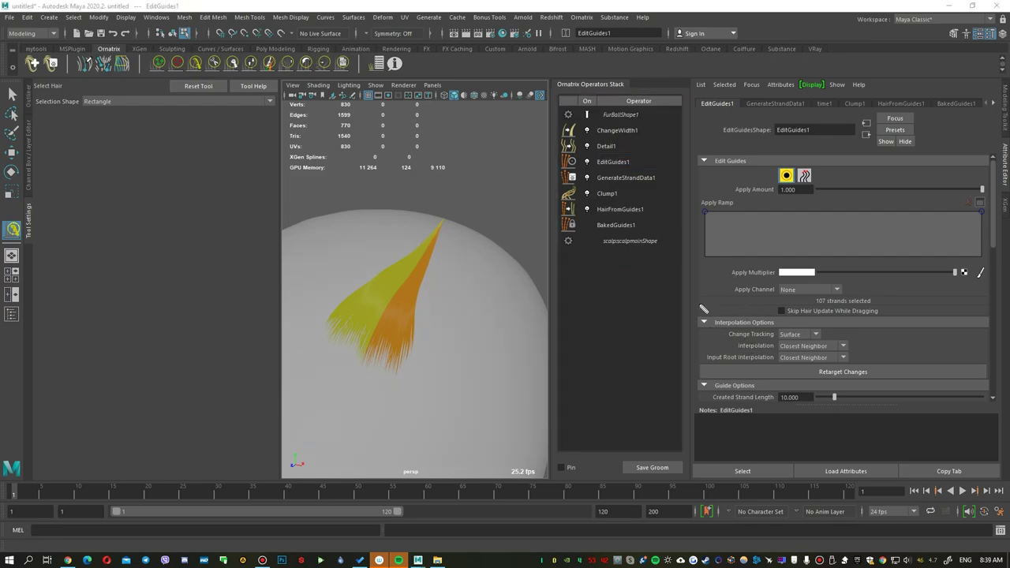
# Set EditGuides1 change tracking to Strand and both Interpolation and Input Root Interpolation to Triangulation.
pyautogui.moveTo(709, 308); pyautogui.dragTo(850, 385)
pyautogui.press('Escape')
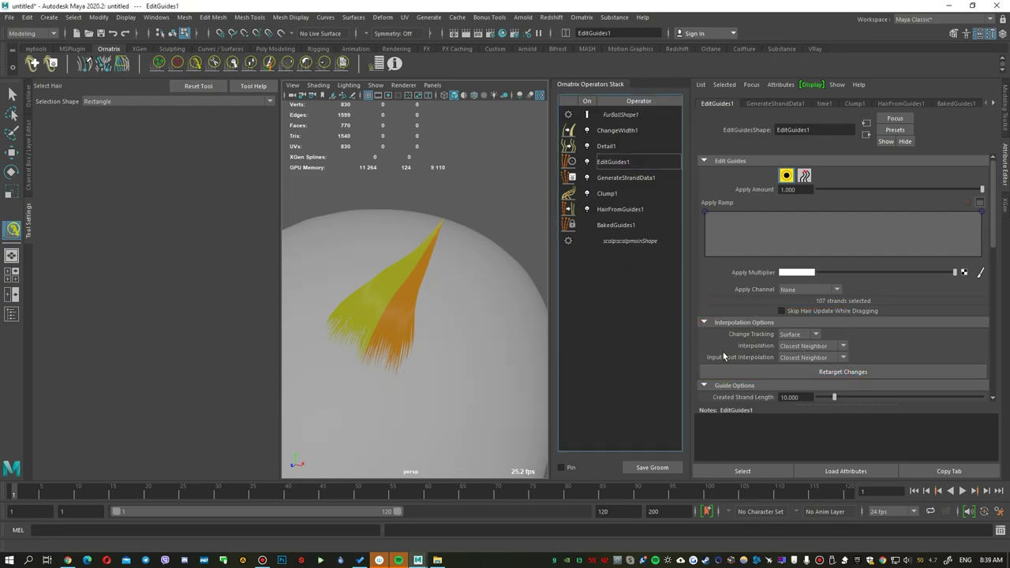
pyautogui.click(807, 337)
pyautogui.click(793, 352)
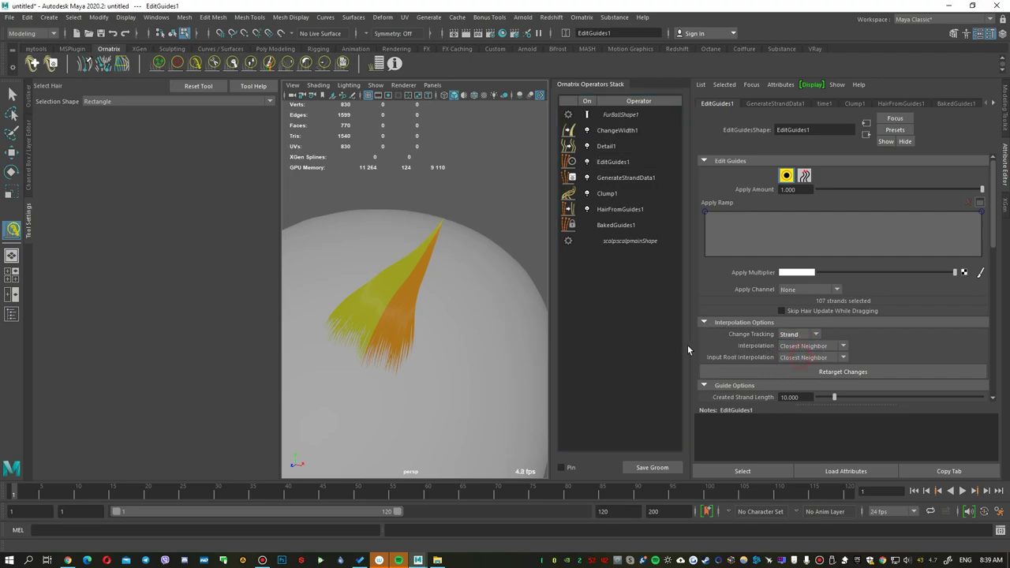
pyautogui.click(795, 347)
pyautogui.click(798, 360)
pyautogui.click(798, 357)
pyautogui.click(801, 371)
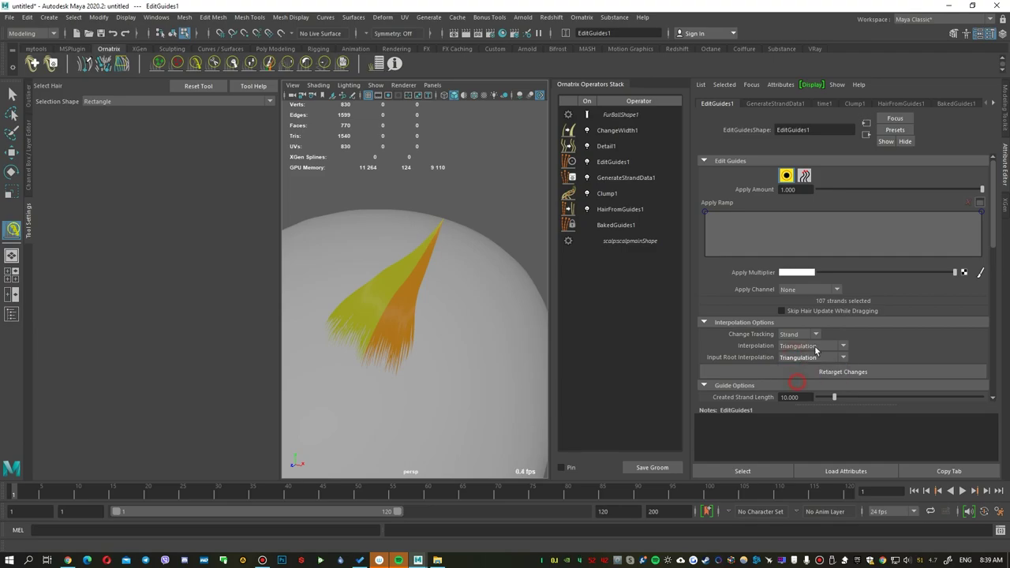
# Comb the selected strands away from the rest of the clump with the Comb brush, affecting selected strands only.
pyautogui.click(195, 63)
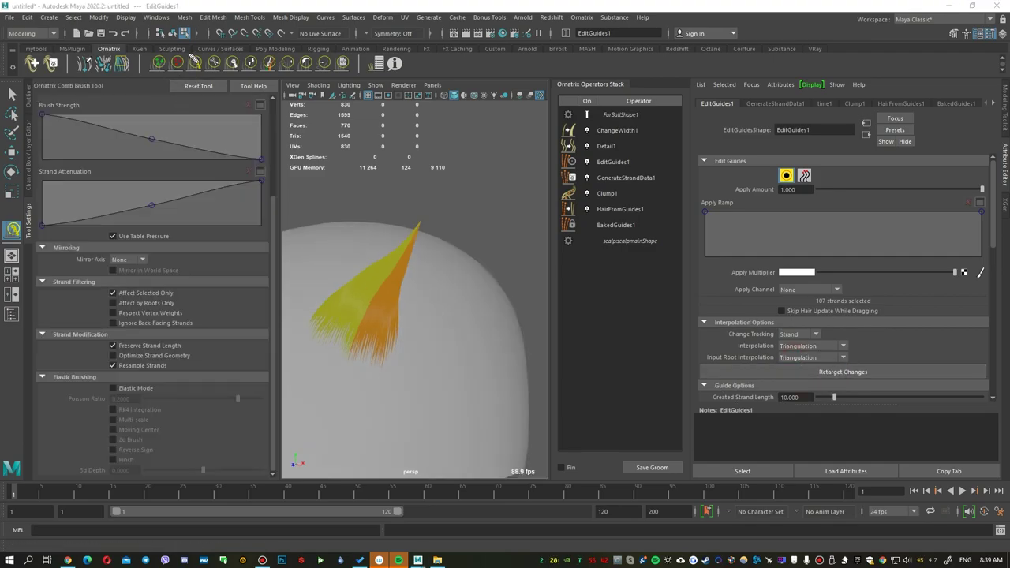
pyautogui.moveTo(111, 303)
pyautogui.mouseDown()
pyautogui.moveTo(140, 303)
pyautogui.moveTo(180, 276)
pyautogui.mouseUp()
pyautogui.moveTo(120, 367); pyautogui.dragTo(136, 361)
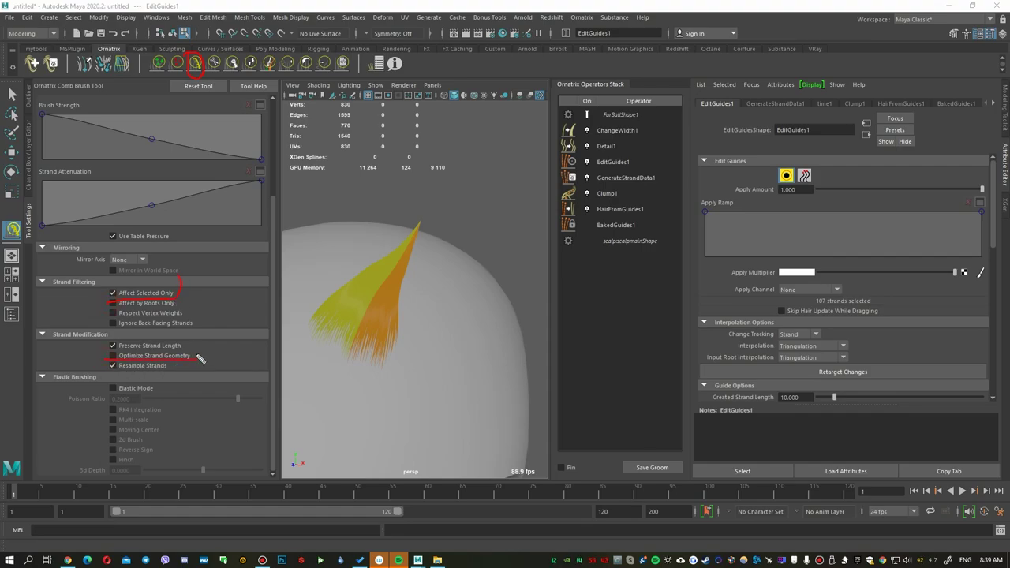
pyautogui.press('Escape')
pyautogui.moveTo(410, 280)
pyautogui.keyDown('alt'); pyautogui.mouseDown()
pyautogui.moveTo(431, 280)
pyautogui.moveTo(435, 252)
pyautogui.mouseUp(); pyautogui.keyUp('alt')
pyautogui.keyDown('alt'); pyautogui.moveTo(459, 331); pyautogui.dragTo(373, 286); pyautogui.keyUp('alt')
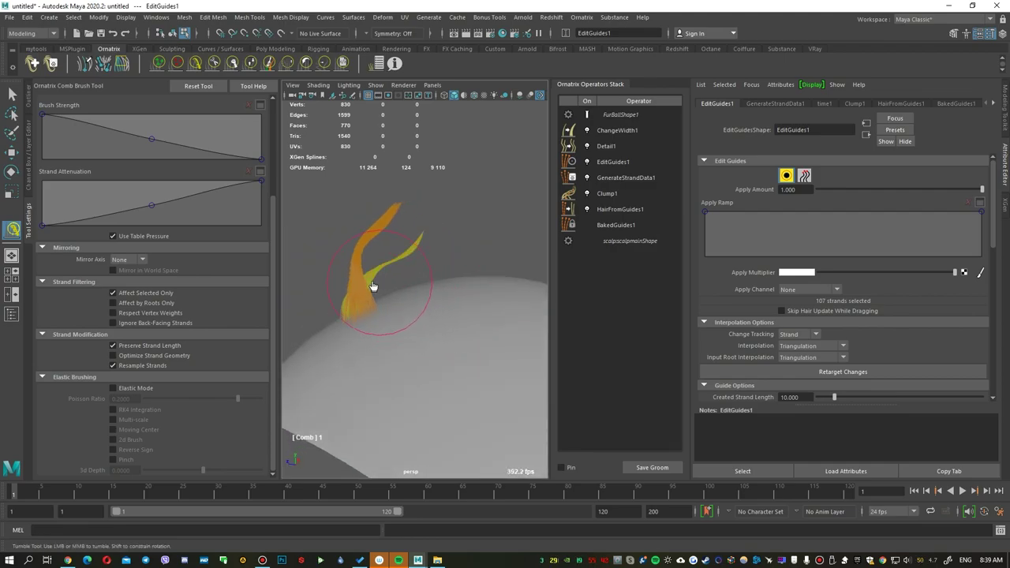
pyautogui.moveTo(410, 347)
pyautogui.keyDown('alt'); pyautogui.mouseDown()
pyautogui.moveTo(435, 342)
pyautogui.moveTo(525, 371)
pyautogui.moveTo(468, 271)
pyautogui.moveTo(492, 345)
pyautogui.moveTo(444, 339)
pyautogui.mouseUp(); pyautogui.keyUp('alt')
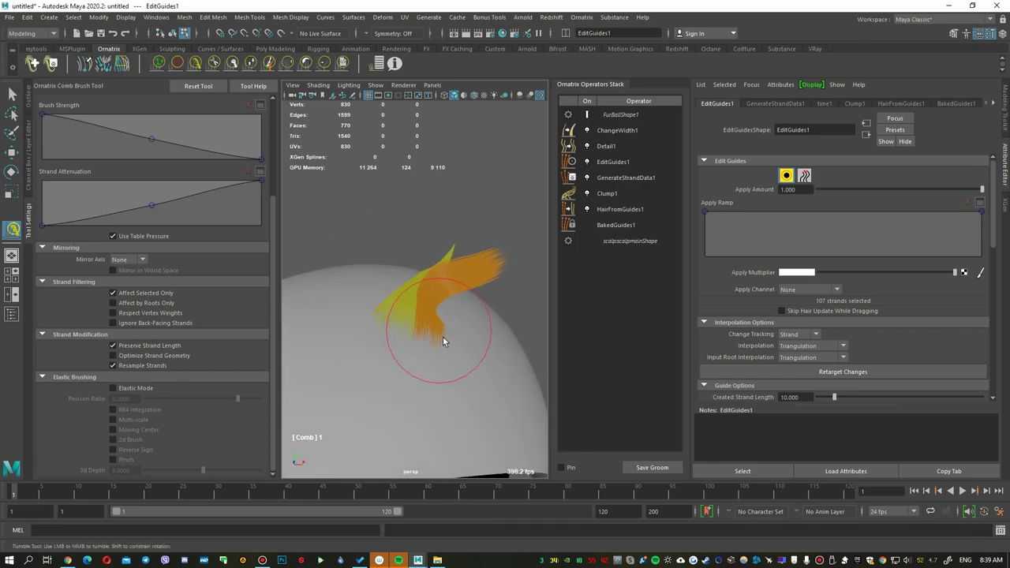
# Gather the combed-out strands into a pointed tip with the DemoClump user brush, affecting selected strands only.
pyautogui.click(335, 64)
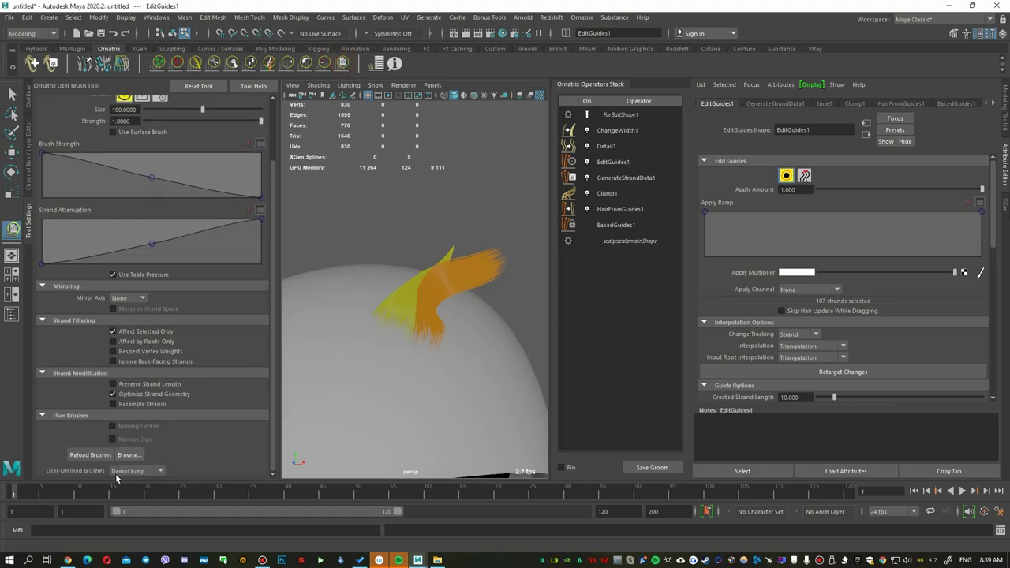
pyautogui.click(143, 475)
pyautogui.click(134, 494)
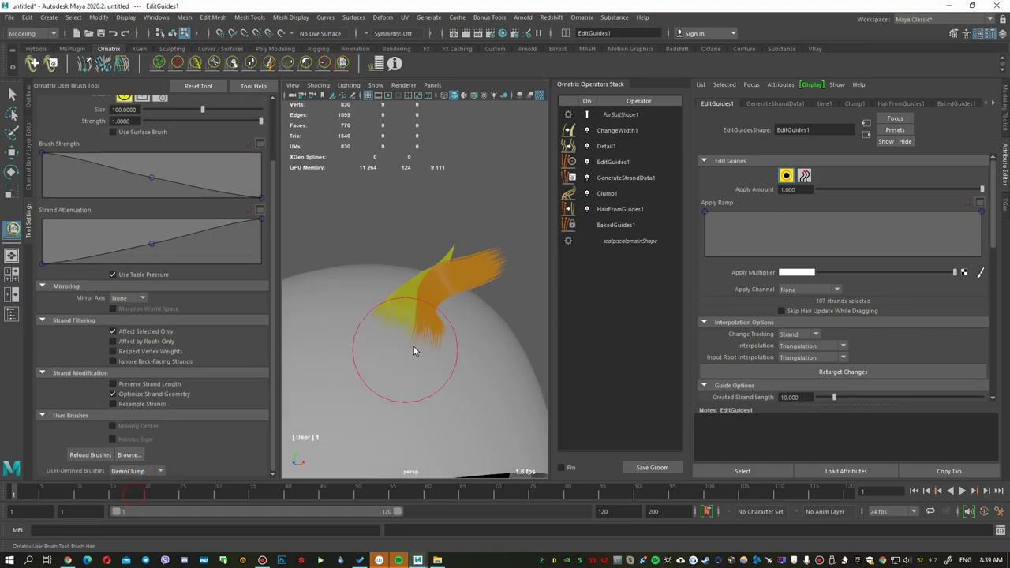
pyautogui.keyDown('alt'); pyautogui.moveTo(462, 303); pyautogui.dragTo(409, 320, button='middle'); pyautogui.keyUp('alt')
pyautogui.click(113, 331)
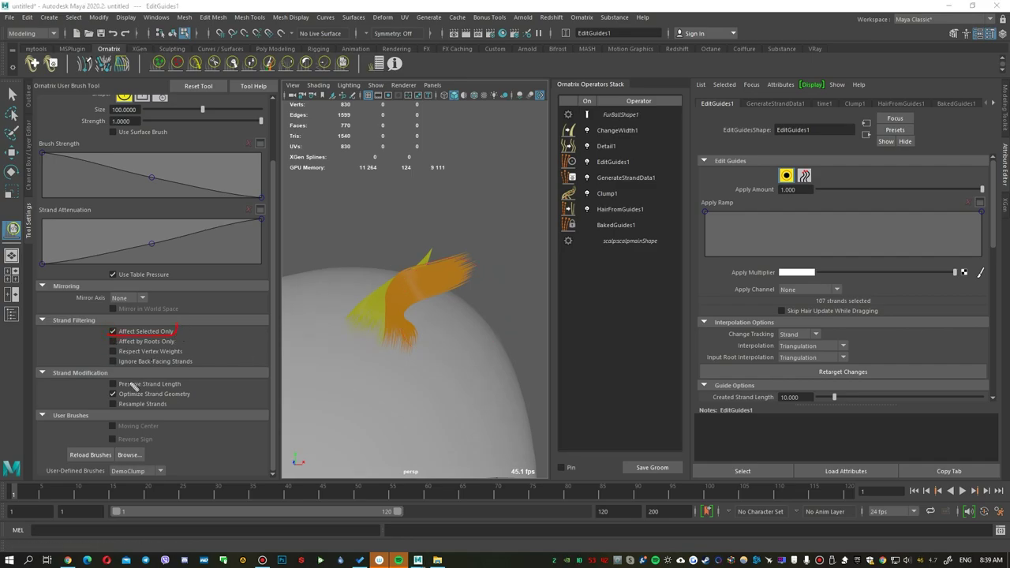
pyautogui.keyDown('alt'); pyautogui.moveTo(350, 292); pyautogui.dragTo(383, 237); pyautogui.keyUp('alt')
# Select the strands on the lower edge of the split-off section and comb them out into a separate tip.
pyautogui.moveTo(461, 276); pyautogui.dragTo(429, 261)
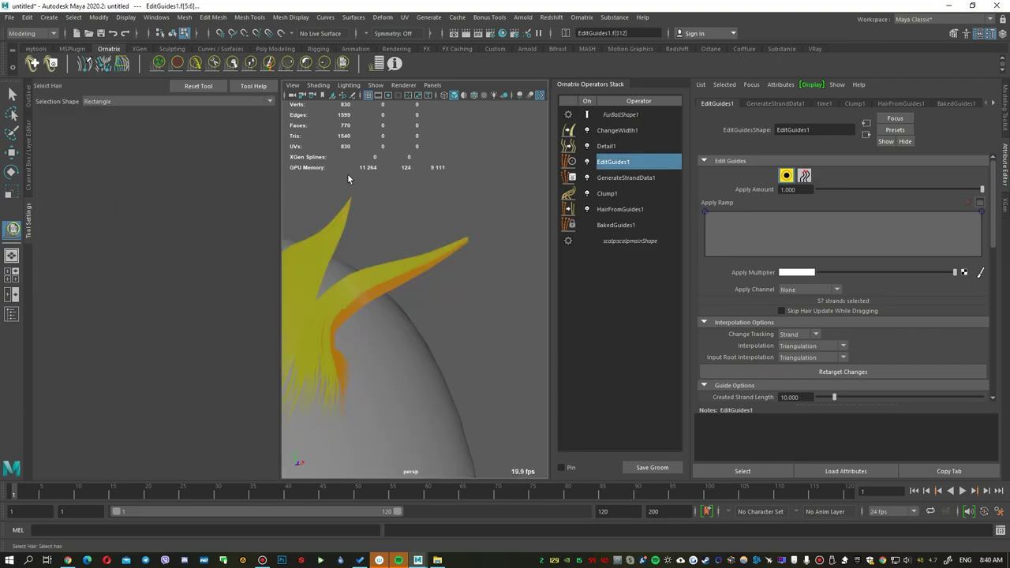
pyautogui.click(203, 67)
pyautogui.moveTo(377, 301)
pyautogui.mouseDown()
pyautogui.moveTo(383, 317)
pyautogui.moveTo(389, 309)
pyautogui.mouseUp()
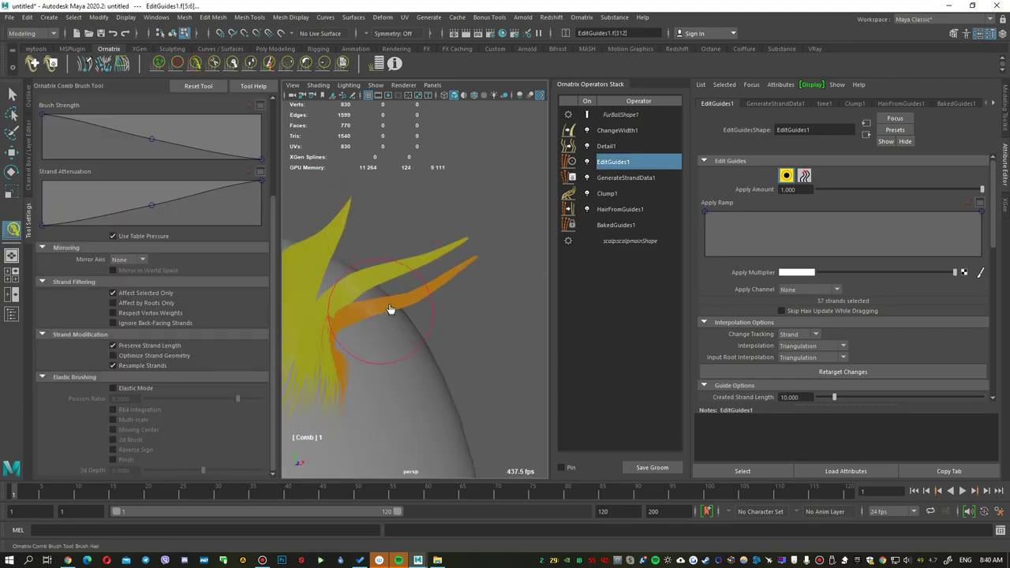
pyautogui.moveTo(312, 354); pyautogui.dragTo(321, 347)
pyautogui.moveTo(477, 312); pyautogui.dragTo(467, 306)
pyautogui.moveTo(406, 339); pyautogui.dragTo(403, 337)
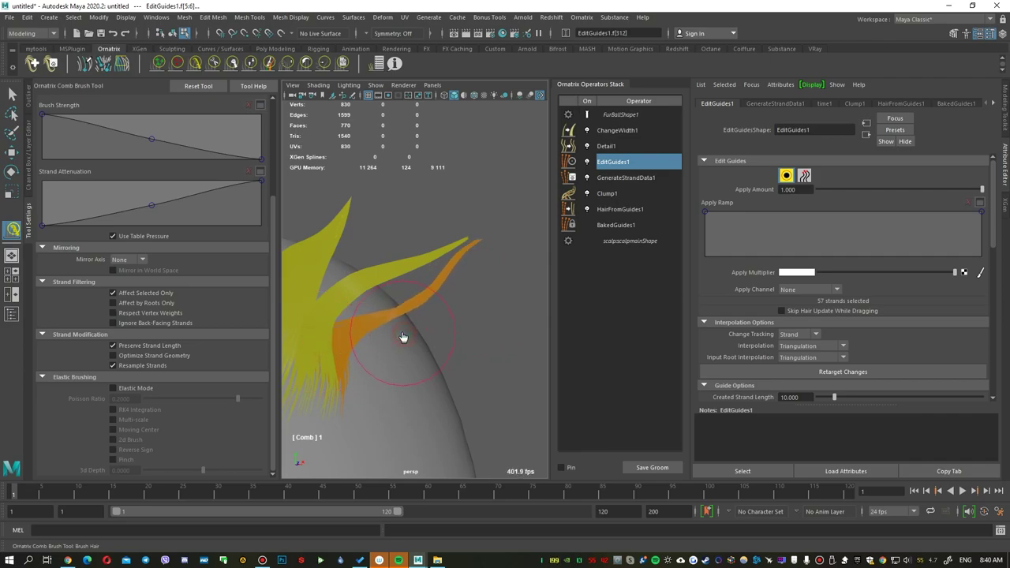
pyautogui.keyDown('alt'); pyautogui.moveTo(436, 301); pyautogui.dragTo(402, 242); pyautogui.keyUp('alt')
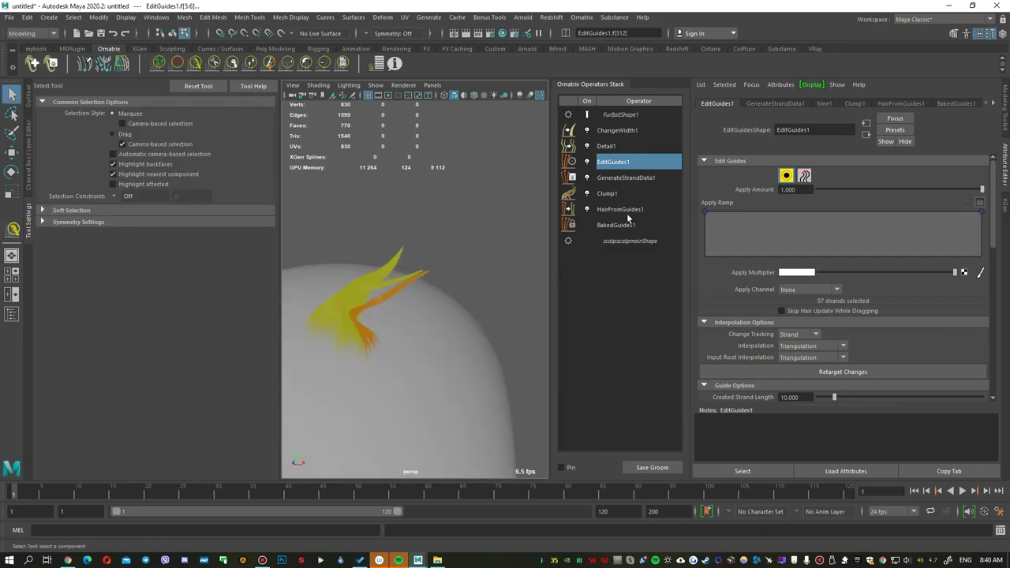
# Unhide all strands through the HairFromGuides1 isolation settings.
pyautogui.click(620, 210)
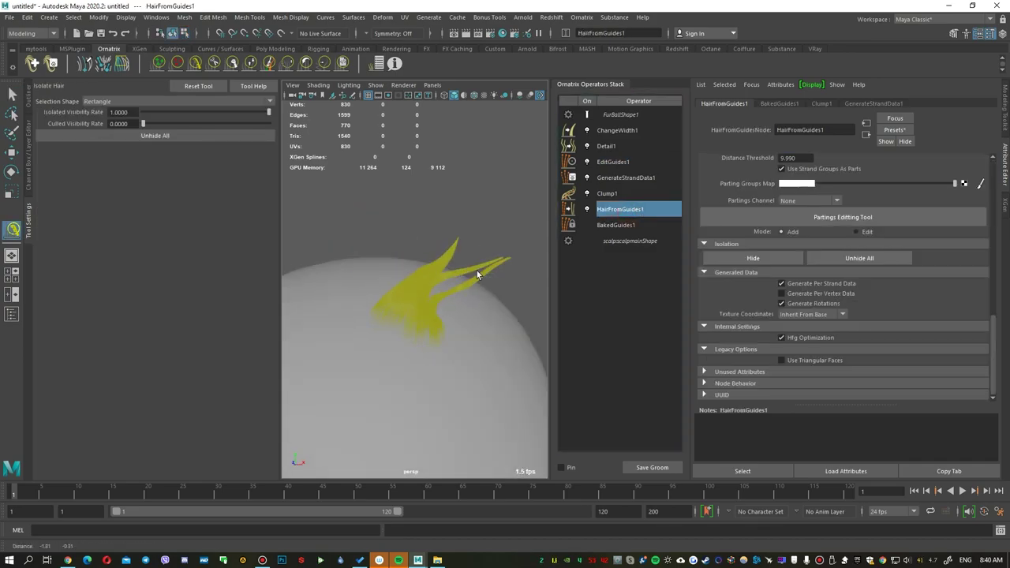
pyautogui.click(862, 260)
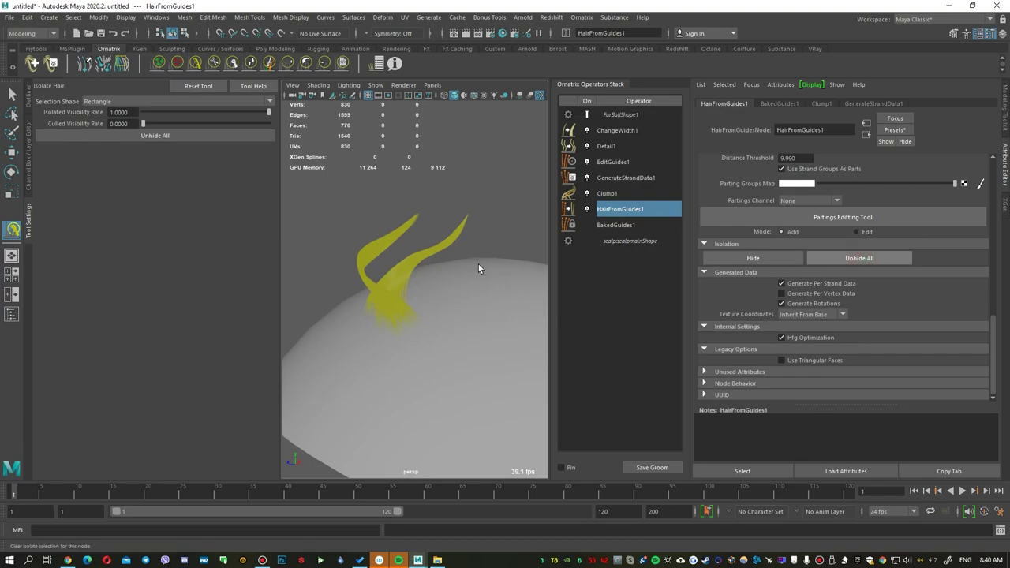
pyautogui.keyDown('alt'); pyautogui.moveTo(411, 222); pyautogui.dragTo(450, 237); pyautogui.keyUp('alt')
# Compare the full groom with EditGuides1 switched off and on, examining the edited clump among its neighbours.
pyautogui.click(612, 161)
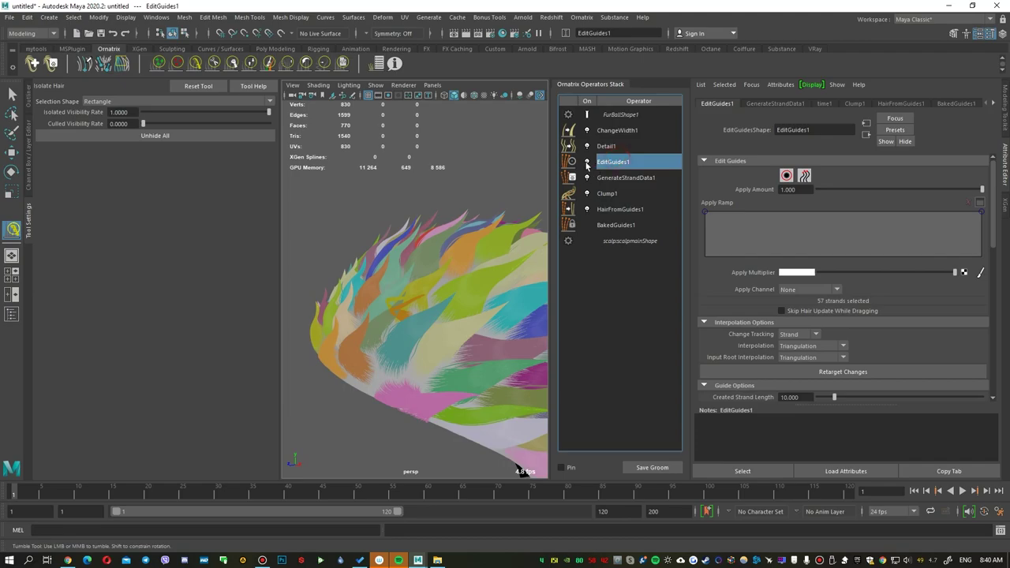
pyautogui.click(586, 163)
pyautogui.click(587, 162)
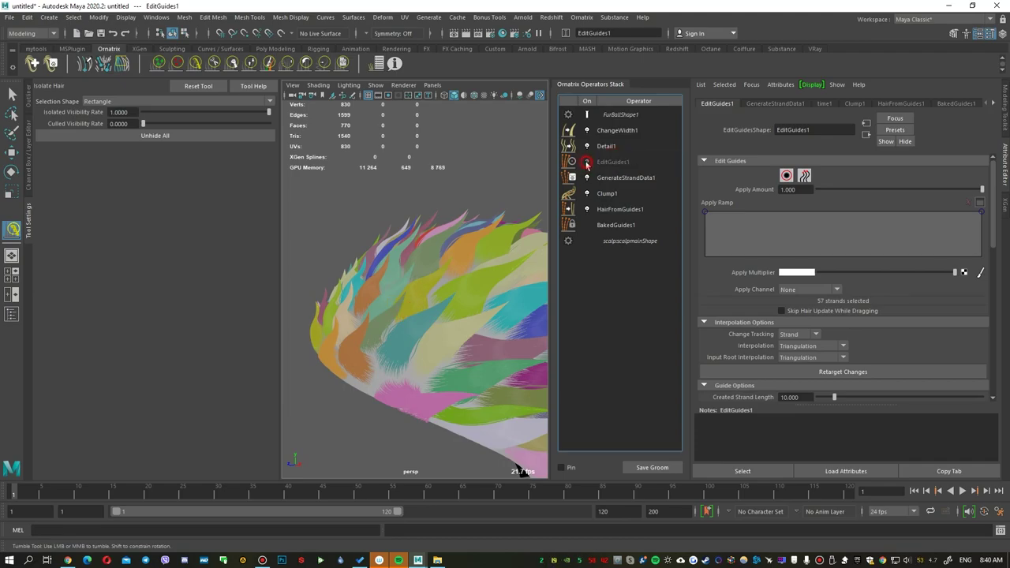
pyautogui.scroll(3, 383, 261)
pyautogui.keyDown('alt'); pyautogui.moveTo(386, 277); pyautogui.dragTo(453, 287); pyautogui.keyUp('alt')
pyautogui.keyDown('alt'); pyautogui.moveTo(398, 270); pyautogui.dragTo(396, 279, button='middle'); pyautogui.keyUp('alt')
pyautogui.keyDown('alt'); pyautogui.moveTo(395, 278); pyautogui.dragTo(505, 290); pyautogui.keyUp('alt')
# Isolate the edited yellow clump together with the green and teal clumps beside it through HairFromGuides1.
pyautogui.click(621, 209)
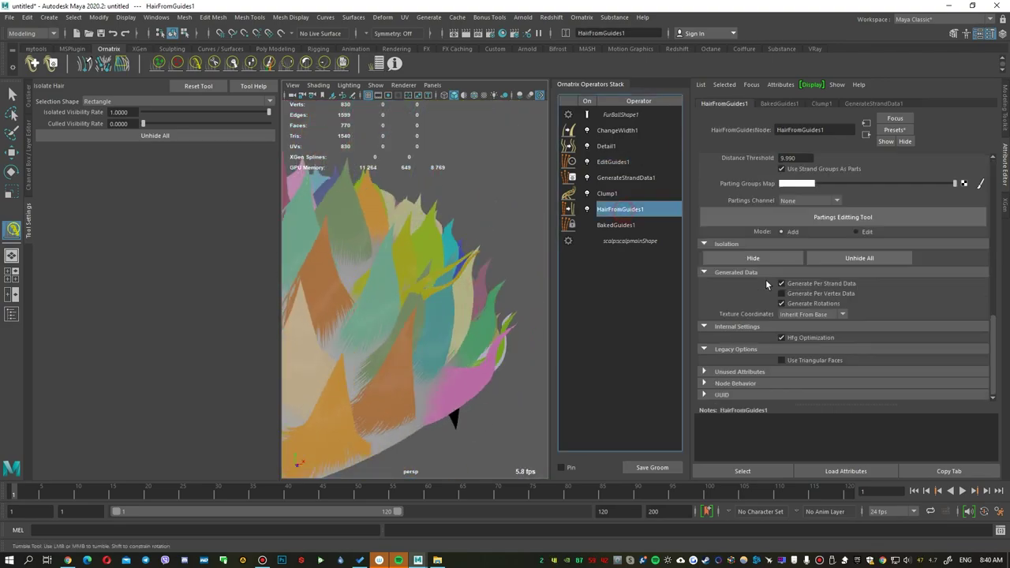
pyautogui.keyDown('alt'); pyautogui.moveTo(457, 311); pyautogui.dragTo(495, 379); pyautogui.keyUp('alt')
pyautogui.keyDown('alt'); pyautogui.moveTo(420, 332); pyautogui.dragTo(383, 306); pyautogui.keyUp('alt')
pyautogui.keyDown('alt'); pyautogui.moveTo(489, 375); pyautogui.dragTo(347, 256); pyautogui.keyUp('alt')
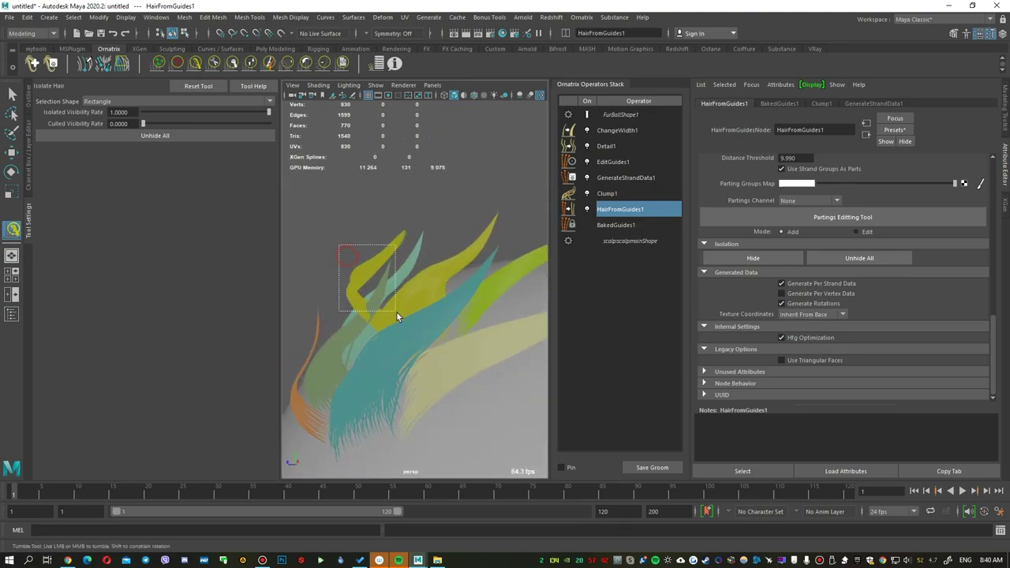
pyautogui.keyDown('alt'); pyautogui.moveTo(423, 314); pyautogui.dragTo(480, 308); pyautogui.keyUp('alt')
pyautogui.keyDown('alt'); pyautogui.moveTo(479, 308); pyautogui.dragTo(459, 311, button='middle'); pyautogui.keyUp('alt')
pyautogui.keyDown('alt'); pyautogui.moveTo(459, 311); pyautogui.dragTo(490, 218); pyautogui.keyUp('alt')
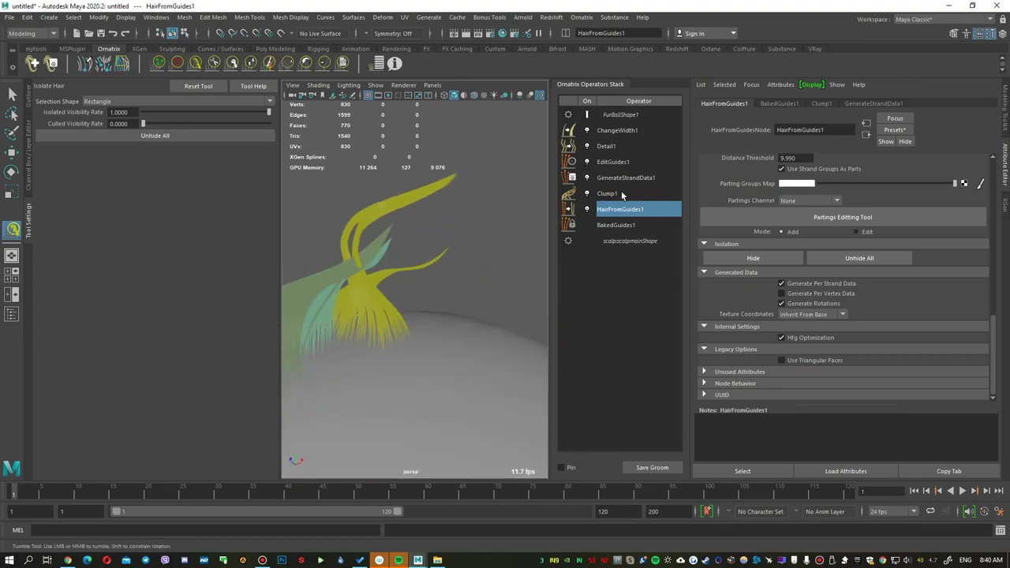
# Select the green clump beside the teal one in EditGuides1 and comb its tip upward.
pyautogui.click(644, 160)
pyautogui.moveTo(519, 220)
pyautogui.keyDown('alt'); pyautogui.mouseDown()
pyautogui.moveTo(429, 205)
pyautogui.moveTo(463, 177)
pyautogui.moveTo(398, 203)
pyautogui.moveTo(415, 201)
pyautogui.mouseUp(); pyautogui.keyUp('alt')
pyautogui.click(450, 186)
pyautogui.click(195, 63)
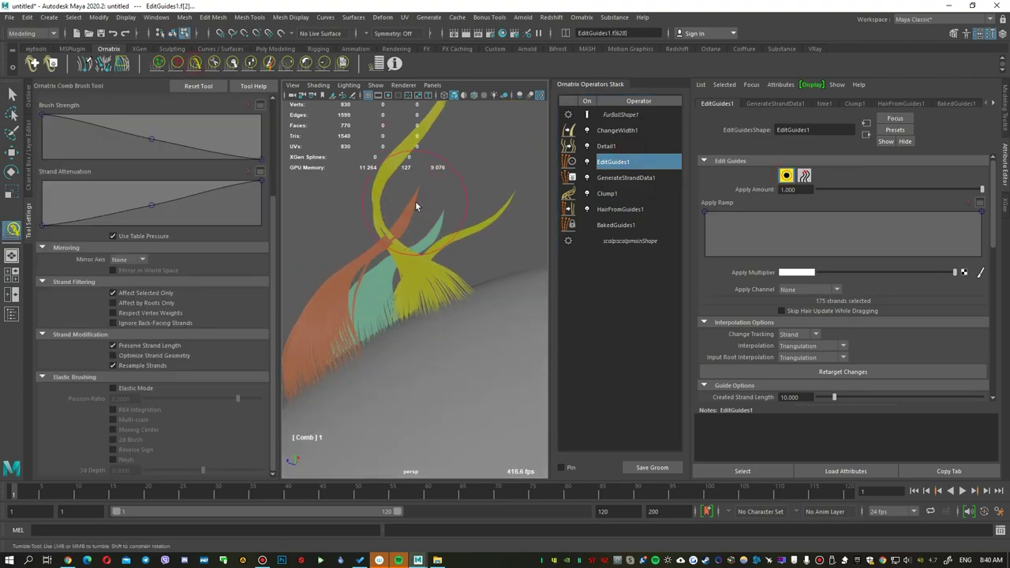
pyautogui.moveTo(417, 236); pyautogui.dragTo(409, 233)
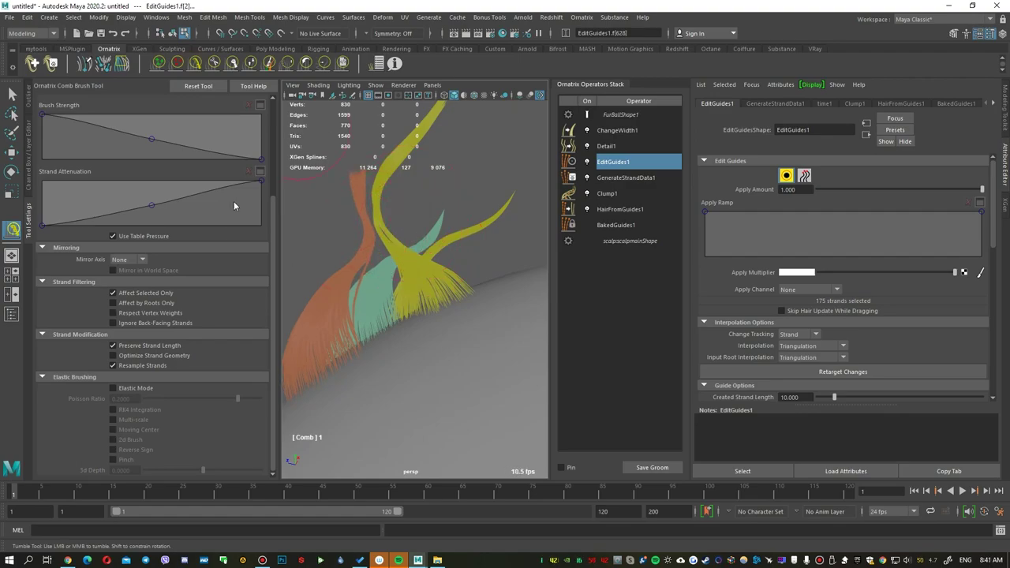
# Gather the selected clump's combed tip into a point with the DemoClump user brush.
pyautogui.click(342, 64)
pyautogui.moveTo(335, 174); pyautogui.dragTo(337, 178)
pyautogui.keyDown('alt'); pyautogui.moveTo(373, 253); pyautogui.dragTo(573, 225); pyautogui.keyUp('alt')
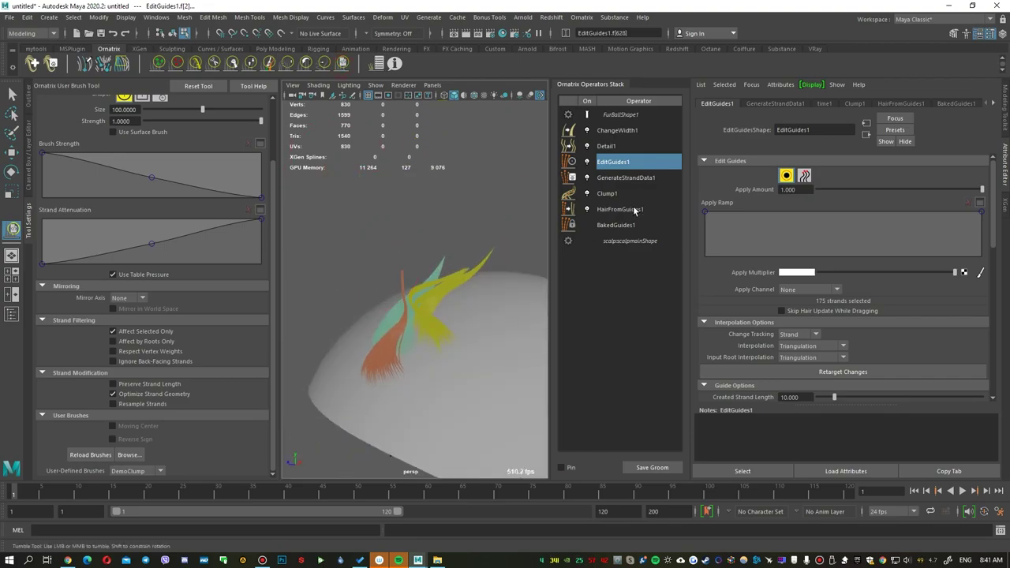
# Unhide all strands in HairFromGuides1 to bring back the full groom.
pyautogui.click(607, 210)
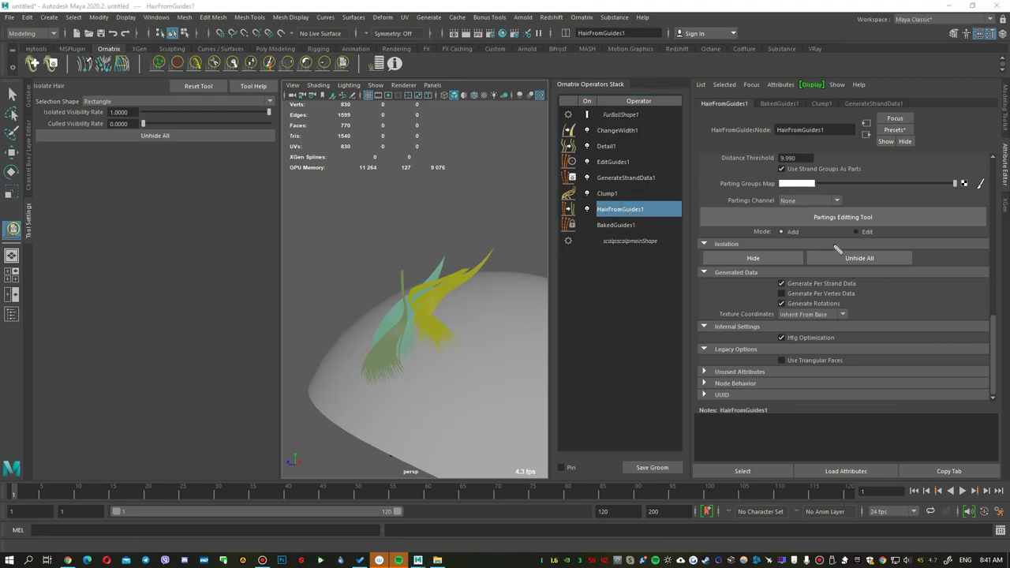
pyautogui.click(867, 258)
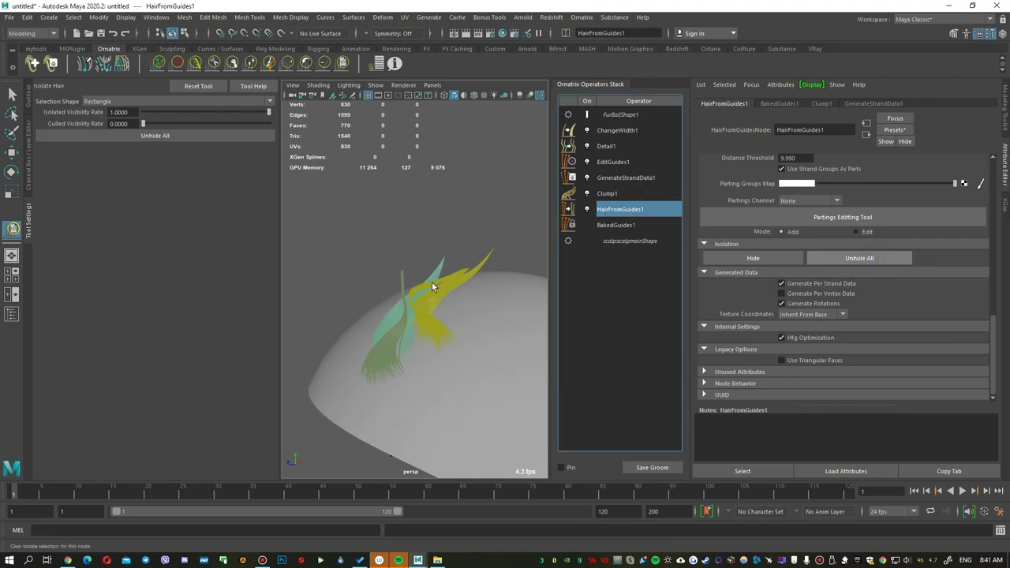
pyautogui.keyDown('alt'); pyautogui.moveTo(416, 314); pyautogui.dragTo(415, 272); pyautogui.keyUp('alt')
# Turn off Display strand groups in the viewport hair display settings of FurBallShape1.
pyautogui.click(622, 115)
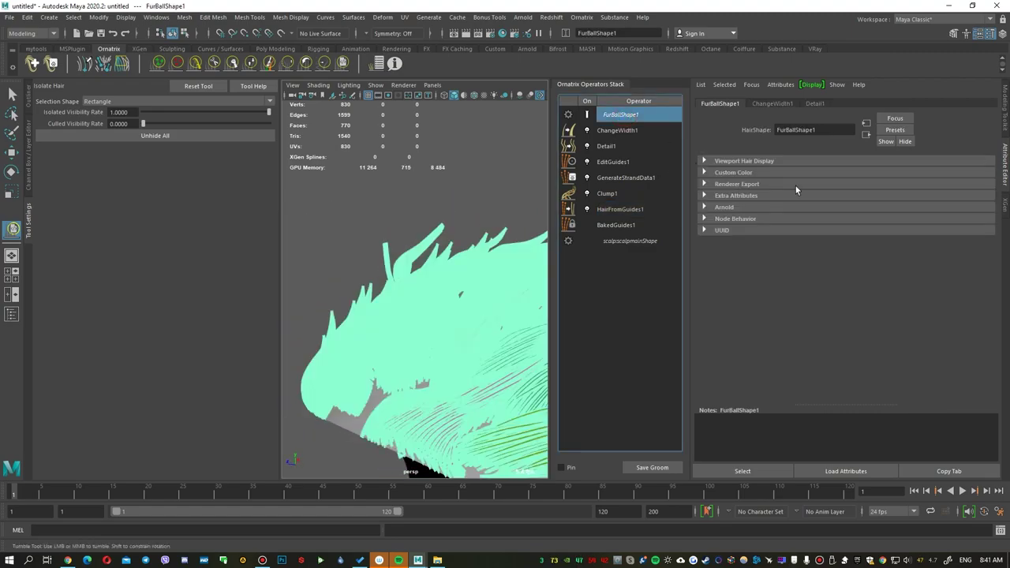
pyautogui.click(745, 160)
pyautogui.click(807, 215)
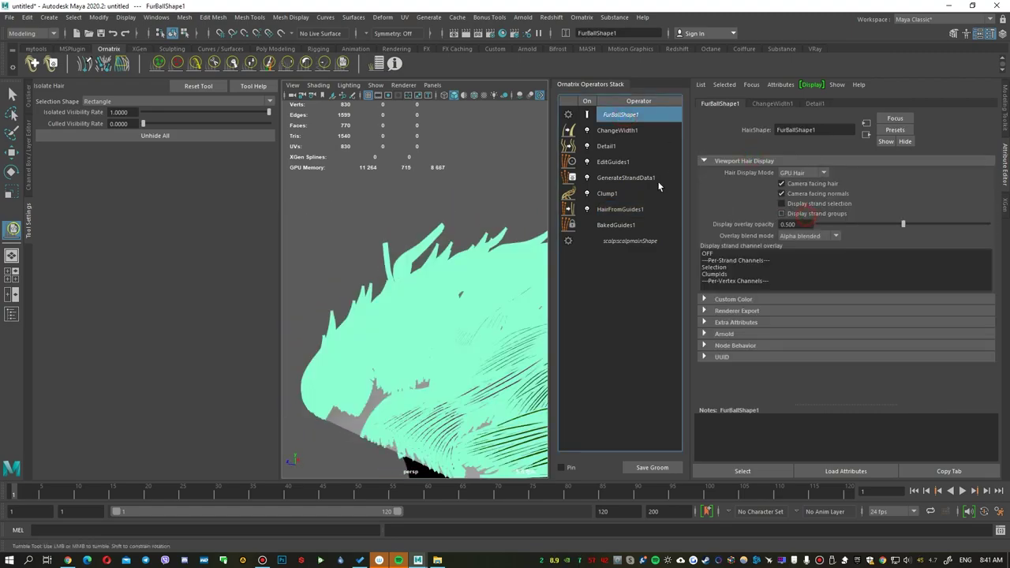
# Toggle EditGuides1 off and on repeatedly to compare the groom with and without the combed clumps from several angles.
pyautogui.click(623, 163)
pyautogui.moveTo(505, 217)
pyautogui.keyDown('alt'); pyautogui.mouseDown()
pyautogui.moveTo(454, 219)
pyautogui.moveTo(493, 219)
pyautogui.mouseUp(); pyautogui.keyUp('alt')
pyautogui.keyDown('alt'); pyautogui.moveTo(463, 160); pyautogui.dragTo(509, 151); pyautogui.keyUp('alt')
pyautogui.click(588, 163)
pyautogui.click(589, 164)
pyautogui.click(587, 163)
pyautogui.click(587, 163)
pyautogui.keyDown('alt'); pyautogui.moveTo(379, 229); pyautogui.dragTo(545, 240); pyautogui.keyUp('alt')
pyautogui.click(587, 163)
pyautogui.click(587, 162)
pyautogui.keyDown('alt'); pyautogui.moveTo(484, 213); pyautogui.dragTo(735, 279); pyautogui.keyUp('alt')
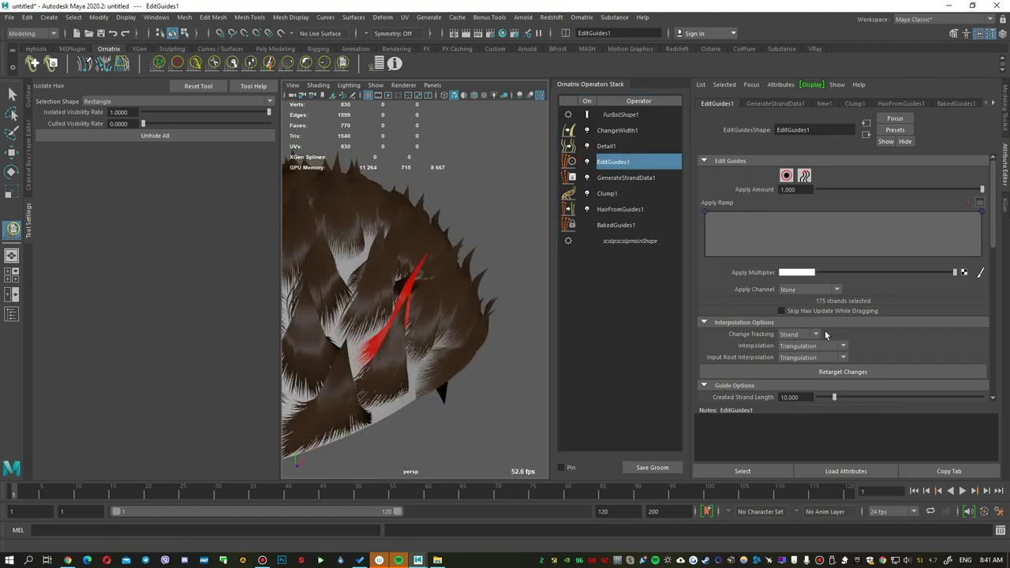
pyautogui.keyDown('alt'); pyautogui.moveTo(406, 293); pyautogui.dragTo(422, 322); pyautogui.keyUp('alt')
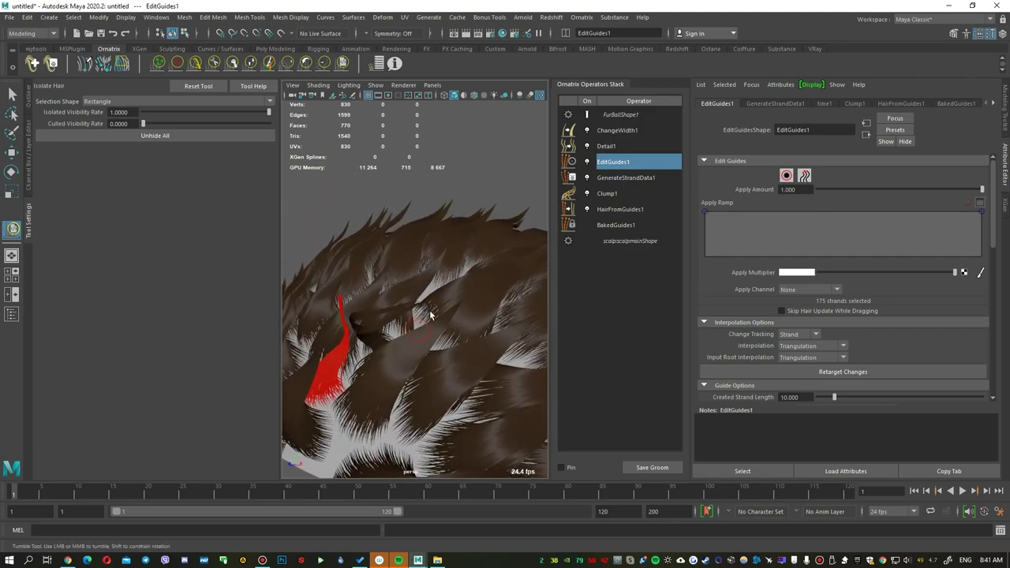
# Delete the existing EditGuides1 operator and add a fresh Edit Guides operator above GenerateStrandData1.
pyautogui.rightClick(631, 162)
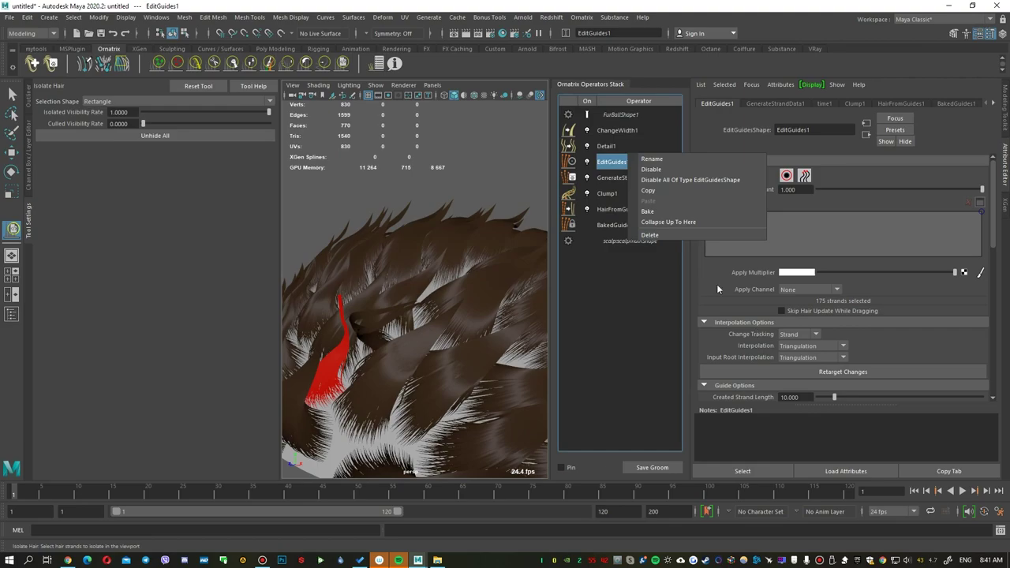
pyautogui.click(665, 235)
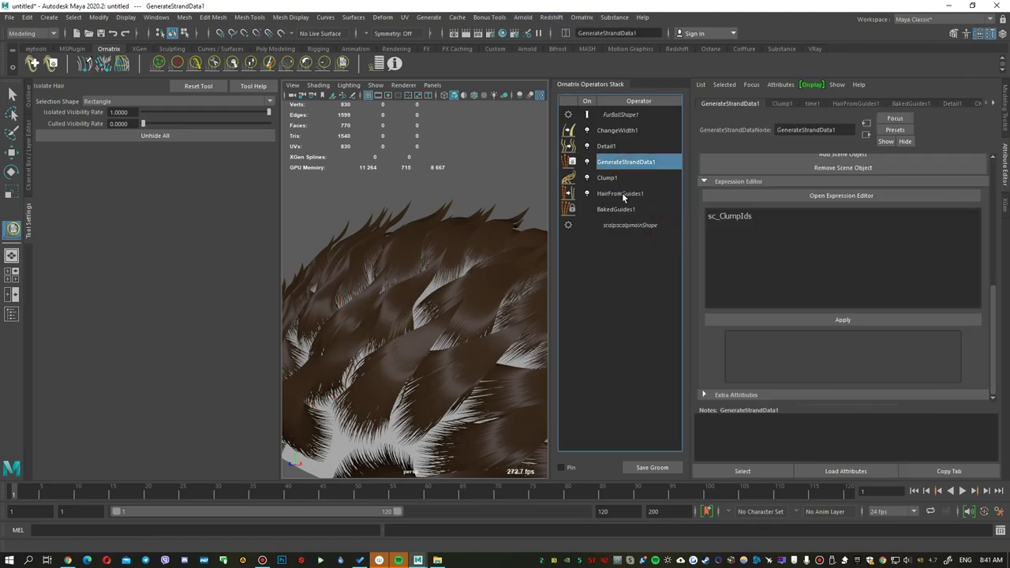
pyautogui.click(581, 17)
pyautogui.click(599, 139)
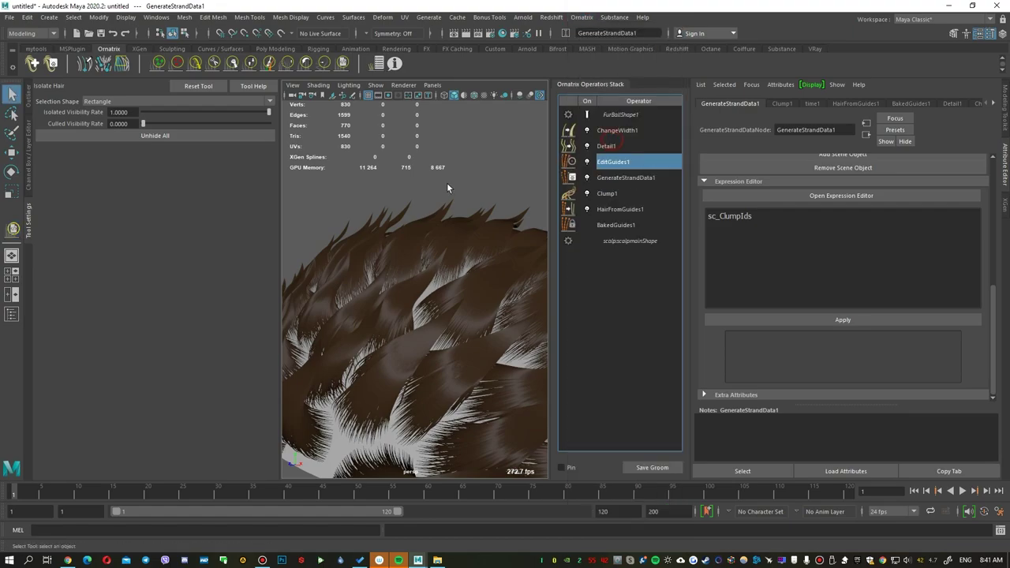
# Isolate a small group of neighbouring clumps in HairFromGuides1, hiding the rest of the groom.
pyautogui.click(628, 210)
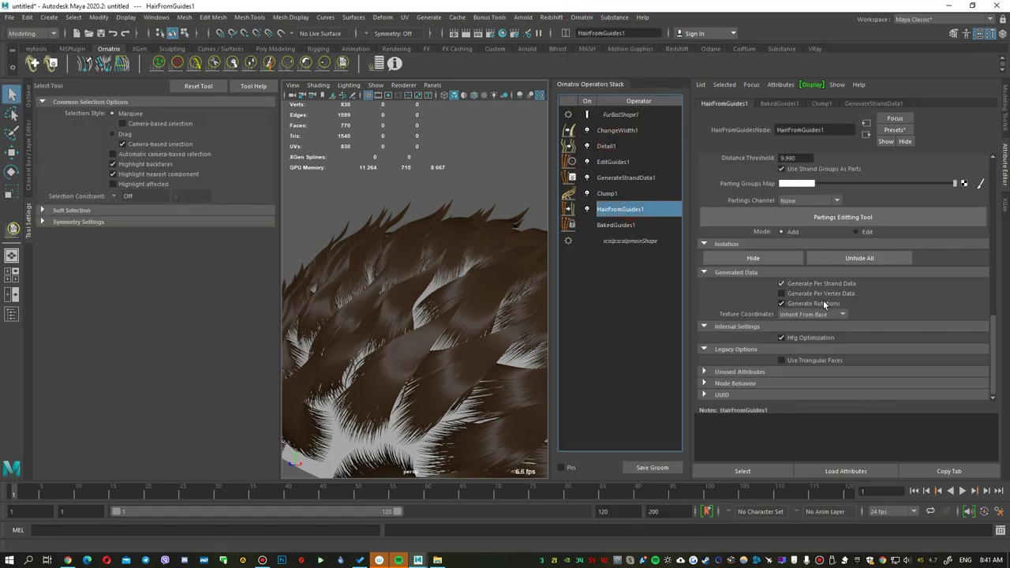
pyautogui.scroll(2, 823, 303)
pyautogui.click(753, 290)
pyautogui.keyDown('alt'); pyautogui.moveTo(416, 349); pyautogui.dragTo(360, 245); pyautogui.keyUp('alt')
pyautogui.keyDown('alt'); pyautogui.moveTo(478, 334); pyautogui.dragTo(359, 241); pyautogui.keyUp('alt')
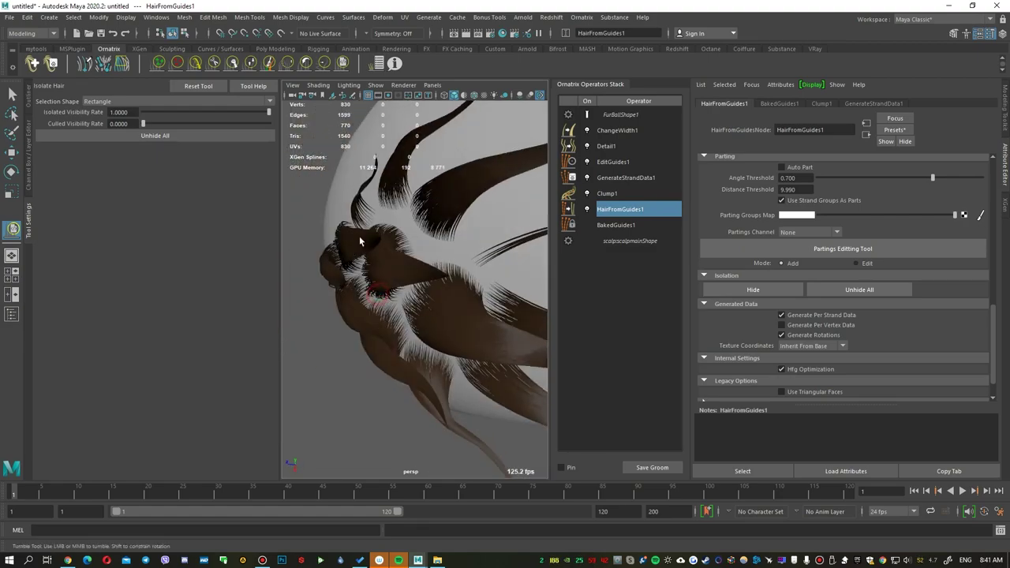
pyautogui.moveTo(382, 333); pyautogui.dragTo(442, 224)
pyautogui.keyDown('alt'); pyautogui.moveTo(444, 219); pyautogui.dragTo(473, 268, button='right'); pyautogui.keyUp('alt')
# Select the strands of one isolated clump for editing in the new EditGuides1 operator.
pyautogui.click(620, 163)
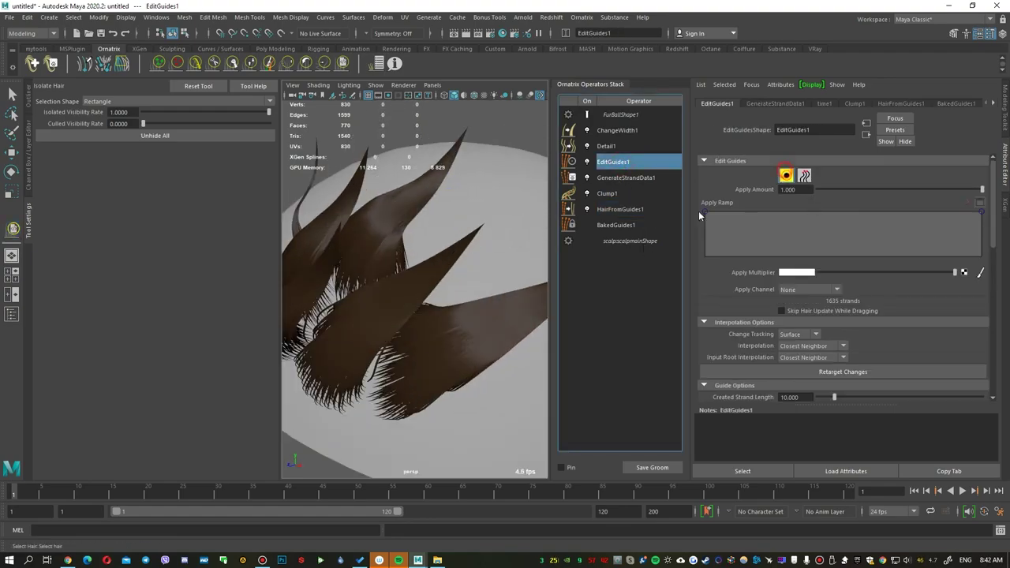
pyautogui.moveTo(458, 227)
pyautogui.keyDown('alt'); pyautogui.mouseDown()
pyautogui.moveTo(486, 244)
pyautogui.moveTo(455, 243)
pyautogui.mouseUp(); pyautogui.keyUp('alt')
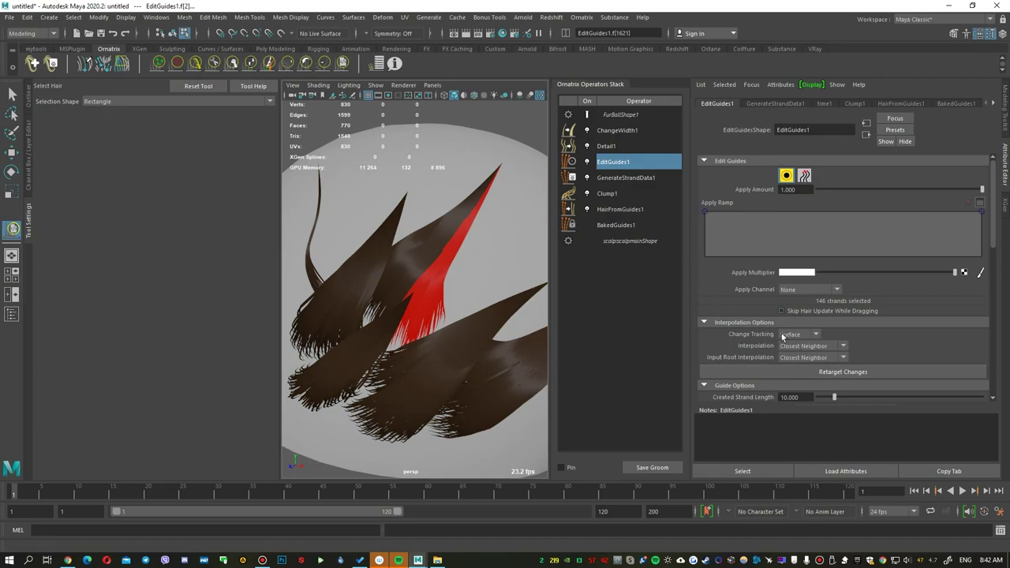
pyautogui.press('Escape')
# Comb the selected clump over to the opposite side with the Comb brush and gather its tip with the DemoClump user brush.
pyautogui.click(197, 68)
pyautogui.scroll(-4, 472, 246)
pyautogui.moveTo(473, 246)
pyautogui.keyDown('alt'); pyautogui.mouseDown()
pyautogui.moveTo(416, 223)
pyautogui.moveTo(416, 268)
pyautogui.mouseUp(); pyautogui.keyUp('alt')
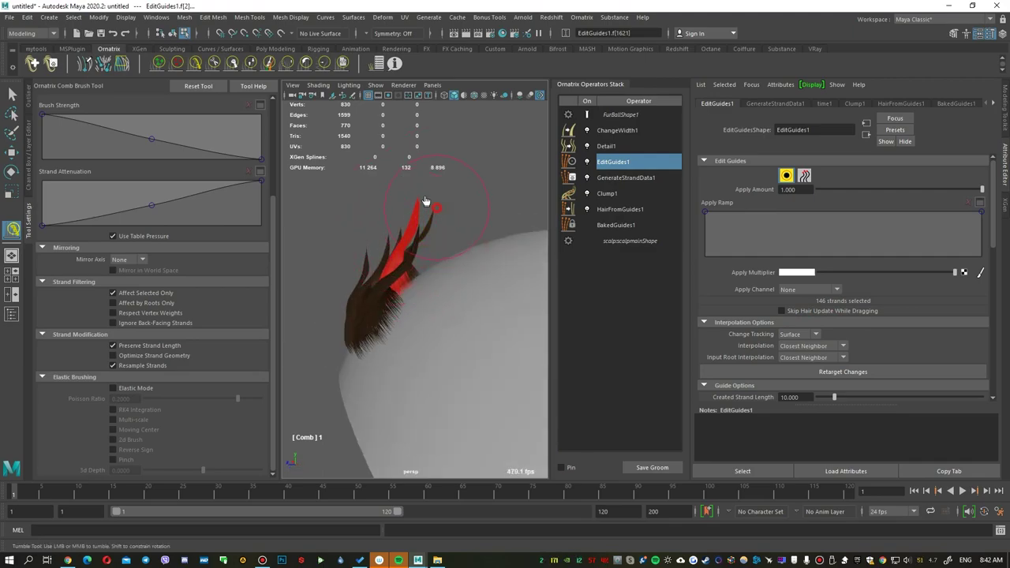
pyautogui.keyDown('alt'); pyautogui.moveTo(309, 237); pyautogui.dragTo(487, 204); pyautogui.keyUp('alt')
pyautogui.moveTo(395, 281)
pyautogui.keyDown('alt'); pyautogui.mouseDown()
pyautogui.moveTo(355, 277)
pyautogui.moveTo(378, 291)
pyautogui.moveTo(426, 253)
pyautogui.moveTo(453, 254)
pyautogui.moveTo(498, 311)
pyautogui.moveTo(495, 271)
pyautogui.mouseUp(); pyautogui.keyUp('alt')
pyautogui.moveTo(487, 226)
pyautogui.keyDown('alt'); pyautogui.mouseDown()
pyautogui.moveTo(401, 266)
pyautogui.moveTo(363, 260)
pyautogui.moveTo(336, 186)
pyautogui.mouseUp(); pyautogui.keyUp('alt')
pyautogui.click(344, 66)
pyautogui.moveTo(384, 228)
pyautogui.keyDown('alt'); pyautogui.mouseDown()
pyautogui.moveTo(390, 268)
pyautogui.moveTo(426, 260)
pyautogui.mouseUp(); pyautogui.keyUp('alt')
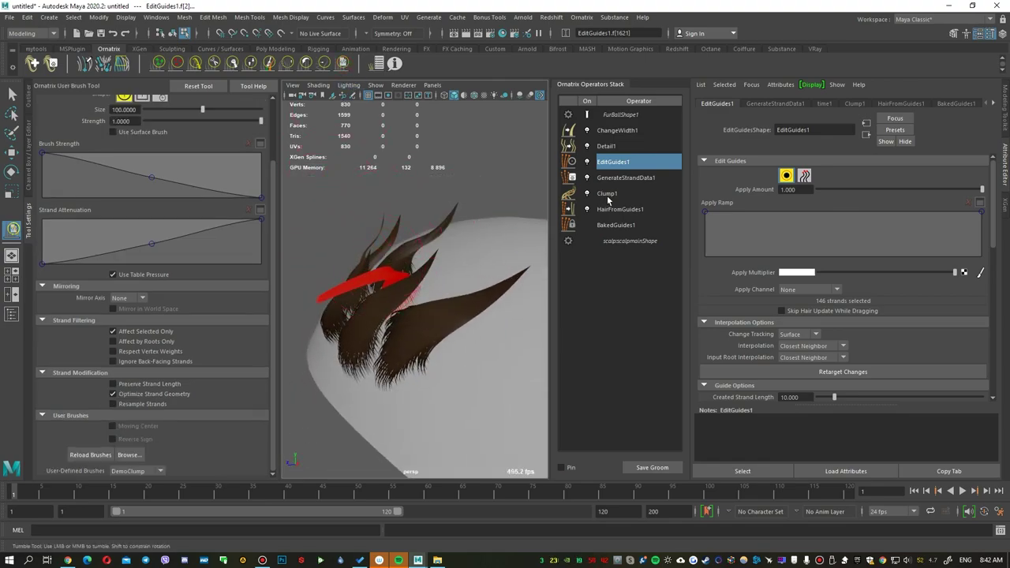
# Unhide all strands in HairFromGuides1 to restore the full groom around the combed clump.
pyautogui.click(623, 209)
pyautogui.click(859, 290)
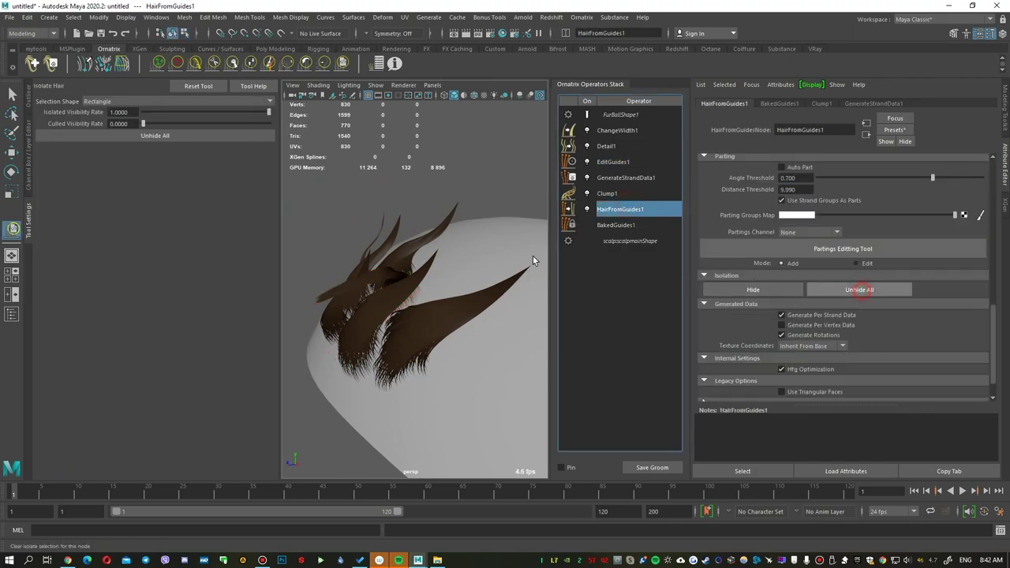
pyautogui.scroll(5, 468, 255)
pyautogui.keyDown('alt'); pyautogui.moveTo(408, 262); pyautogui.dragTo(436, 207); pyautogui.keyUp('alt')
pyautogui.keyDown('alt'); pyautogui.moveTo(437, 253); pyautogui.dragTo(437, 207, button='right'); pyautogui.keyUp('alt')
pyautogui.keyDown('alt'); pyautogui.moveTo(439, 210); pyautogui.dragTo(483, 194); pyautogui.keyUp('alt')
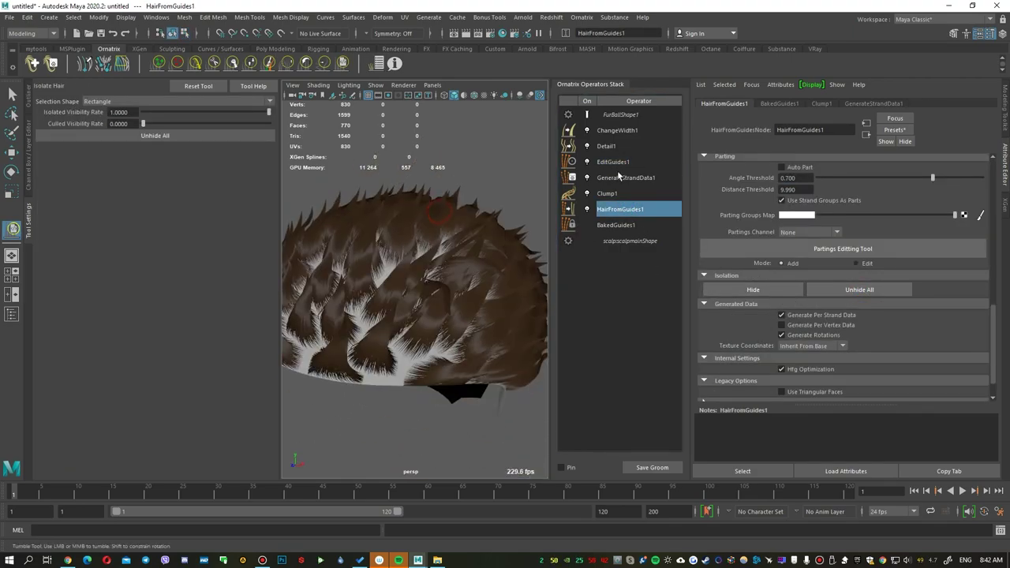
# Toggle EditGuides1 off and on from several angles to examine how surface change tracking affects clumps around the edited one.
pyautogui.click(618, 162)
pyautogui.click(587, 162)
pyautogui.click(586, 161)
pyautogui.click(586, 161)
pyautogui.click(586, 164)
pyautogui.keyDown('alt'); pyautogui.moveTo(471, 207); pyautogui.dragTo(369, 235); pyautogui.keyUp('alt')
pyautogui.keyDown('alt'); pyautogui.moveTo(369, 235); pyautogui.dragTo(397, 232, button='right'); pyautogui.keyUp('alt')
pyautogui.keyDown('alt'); pyautogui.moveTo(397, 231); pyautogui.dragTo(623, 192); pyautogui.keyUp('alt')
pyautogui.click(586, 162)
pyautogui.click(587, 162)
pyautogui.keyDown('alt'); pyautogui.moveTo(441, 284); pyautogui.dragTo(398, 347); pyautogui.keyUp('alt')
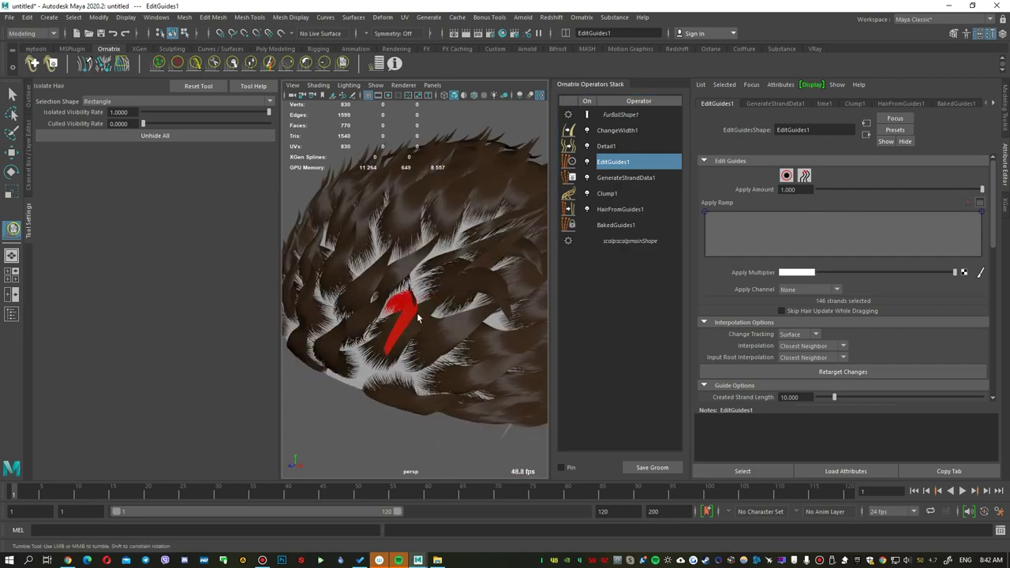
pyautogui.keyDown('alt'); pyautogui.moveTo(411, 307); pyautogui.dragTo(476, 233); pyautogui.keyUp('alt')
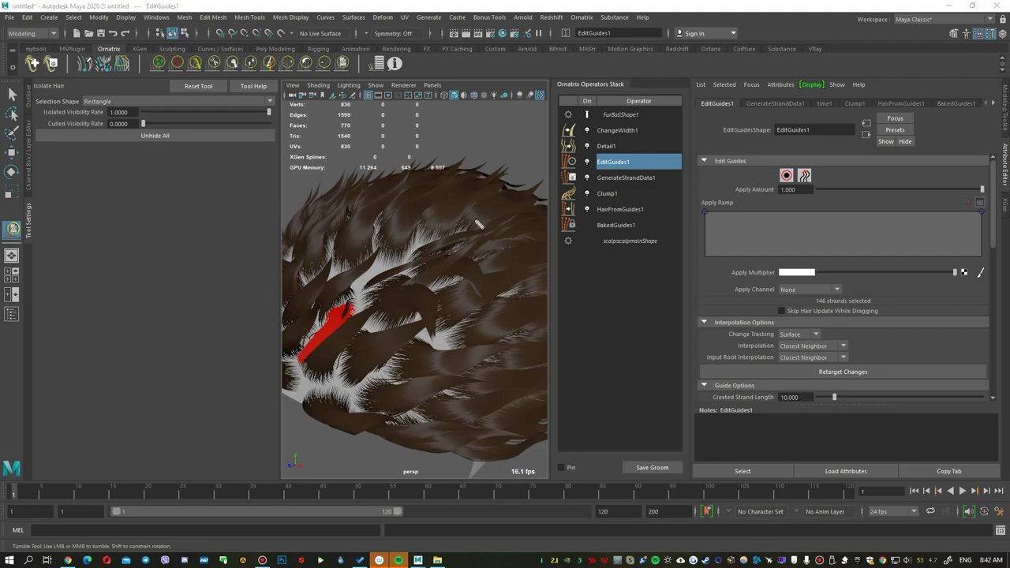
pyautogui.keyDown('alt'); pyautogui.moveTo(414, 340); pyautogui.dragTo(509, 217); pyautogui.keyUp('alt')
pyautogui.keyDown('alt'); pyautogui.moveTo(415, 266); pyautogui.dragTo(568, 178); pyautogui.keyUp('alt')
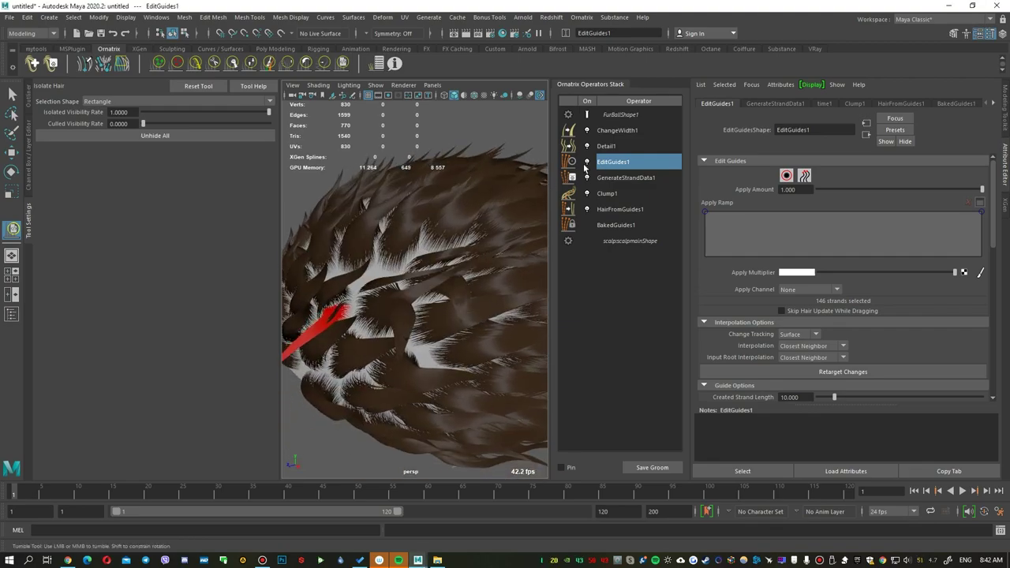
pyautogui.click(588, 163)
pyautogui.click(588, 162)
pyautogui.click(588, 163)
pyautogui.click(588, 163)
pyautogui.keyDown('alt'); pyautogui.moveTo(489, 260); pyautogui.dragTo(387, 263); pyautogui.keyUp('alt')
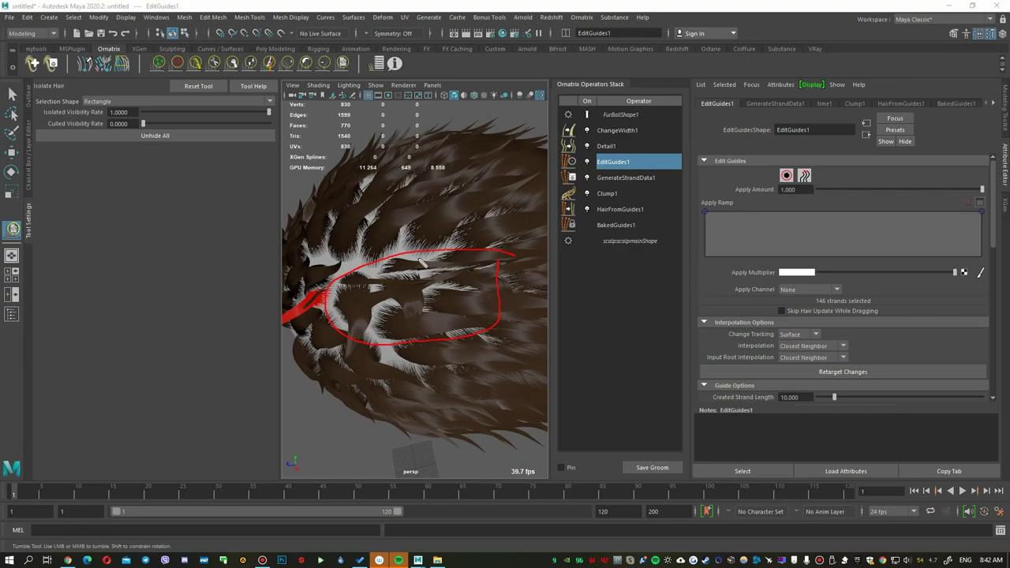
# Set EditGuides1's Change Tracking to Strand, with Interpolation and Input Root Interpolation both on Triangulation.
pyautogui.keyDown('alt'); pyautogui.moveTo(479, 319); pyautogui.dragTo(411, 298); pyautogui.keyUp('alt')
pyautogui.click(805, 334)
pyautogui.click(798, 353)
pyautogui.click(817, 362)
pyautogui.click(817, 363)
pyautogui.click(804, 372)
# Toggle EditGuides1 off and on again to examine the clumps surrounding the edited one under Strand change tracking.
pyautogui.keyDown('alt'); pyautogui.moveTo(433, 295); pyautogui.dragTo(544, 227); pyautogui.keyUp('alt')
pyautogui.click(590, 162)
pyautogui.click(590, 162)
pyautogui.click(590, 162)
pyautogui.click(590, 163)
pyautogui.click(591, 162)
pyautogui.click(590, 162)
pyautogui.click(590, 163)
pyautogui.click(590, 163)
pyautogui.moveTo(367, 275); pyautogui.dragTo(421, 292)
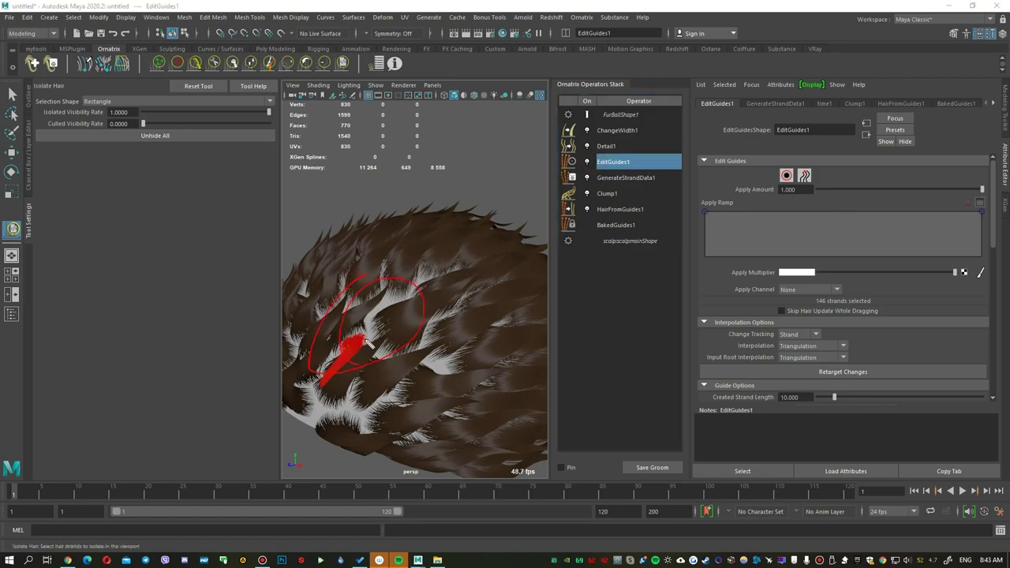
pyautogui.press('Escape')
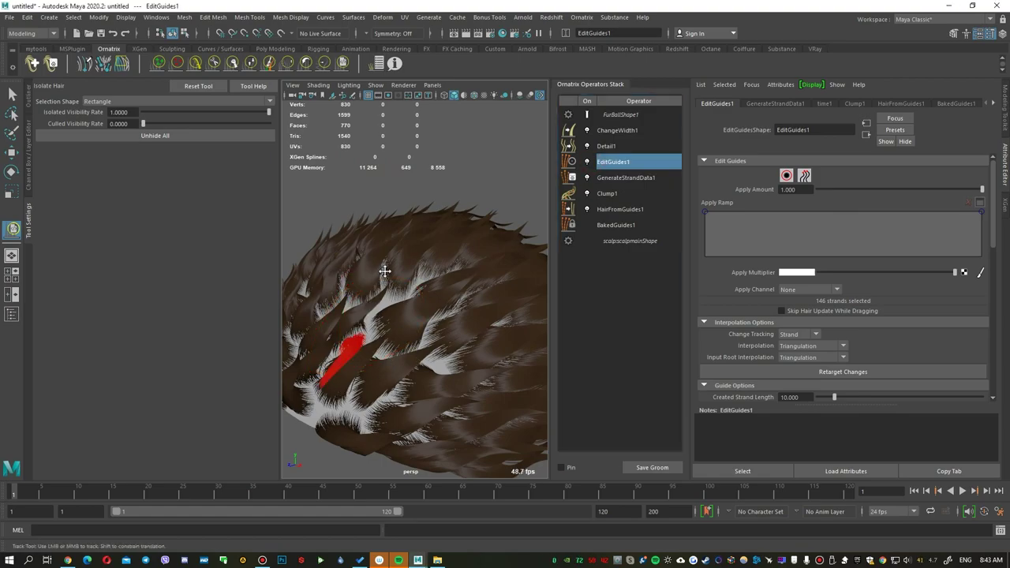
pyautogui.moveTo(383, 270)
pyautogui.keyDown('alt'); pyautogui.mouseDown()
pyautogui.moveTo(419, 277)
pyautogui.moveTo(452, 235)
pyautogui.mouseUp(); pyautogui.keyUp('alt')
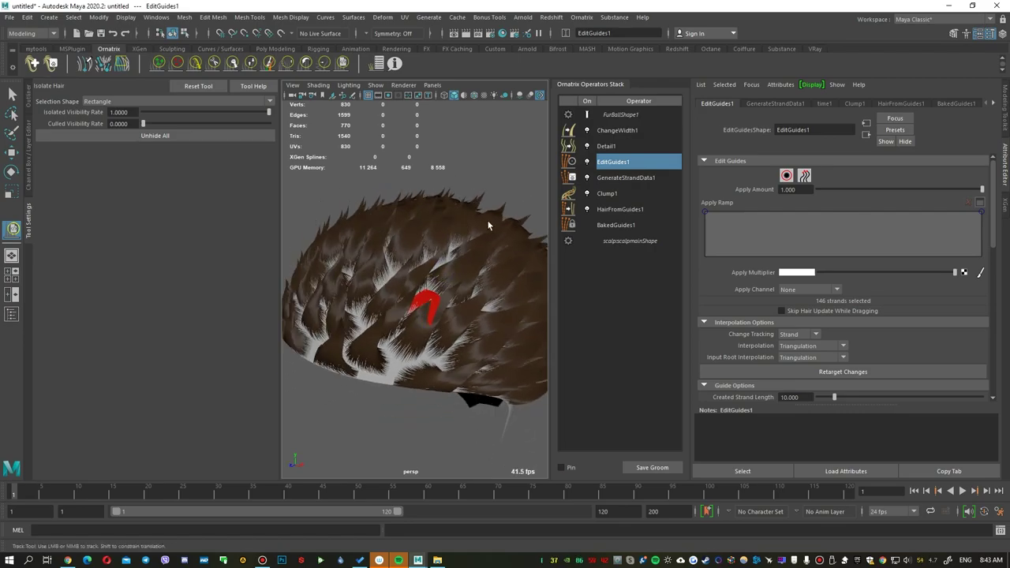